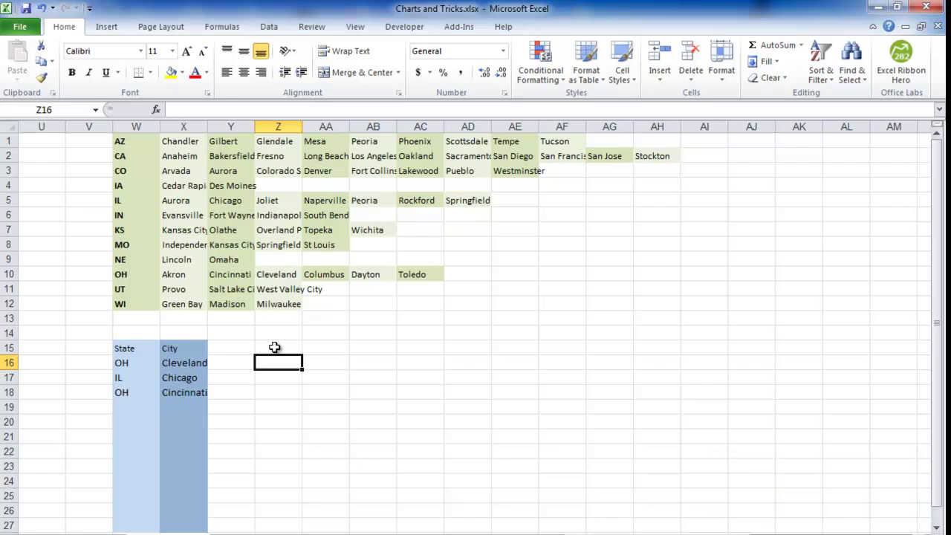
- Choose IL as the state in W17 and Peoria as its city in X17
{"action": "left_click", "coordinate": [143, 373]}
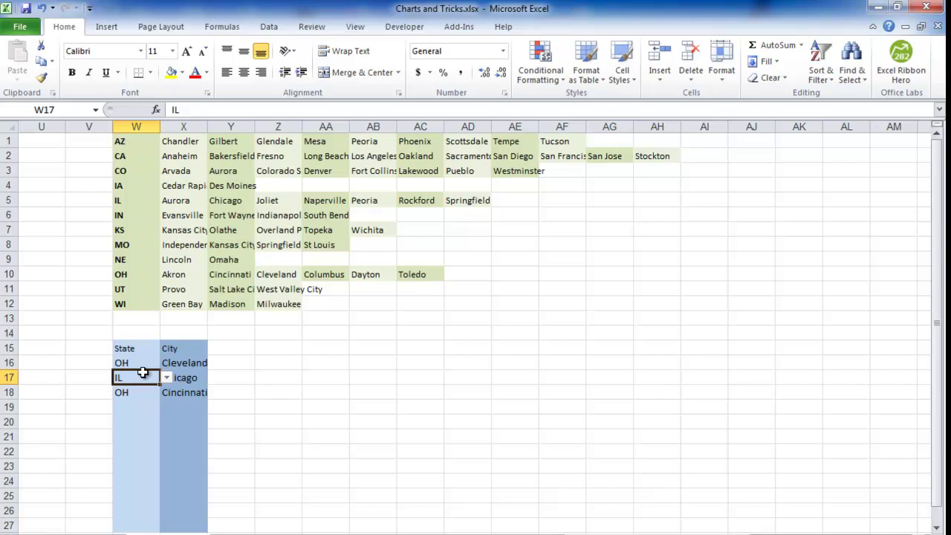
{"action": "left_click", "coordinate": [166, 378]}
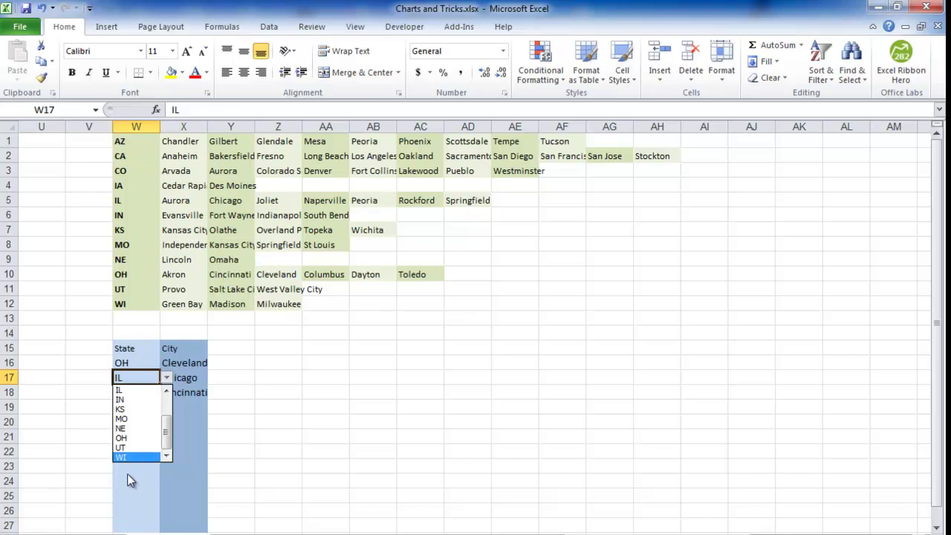
{"action": "left_click", "coordinate": [141, 390]}
{"action": "left_click", "coordinate": [183, 377]}
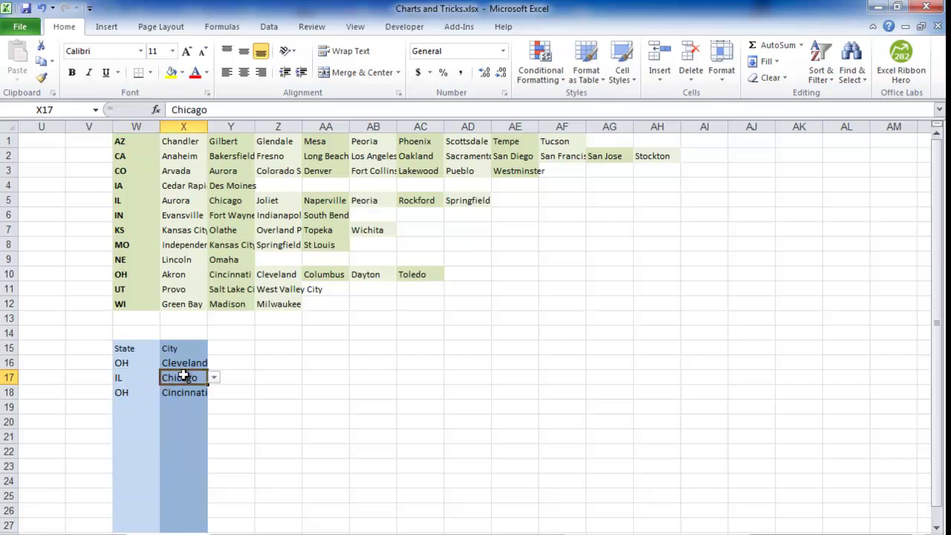
{"action": "left_click", "coordinate": [215, 378]}
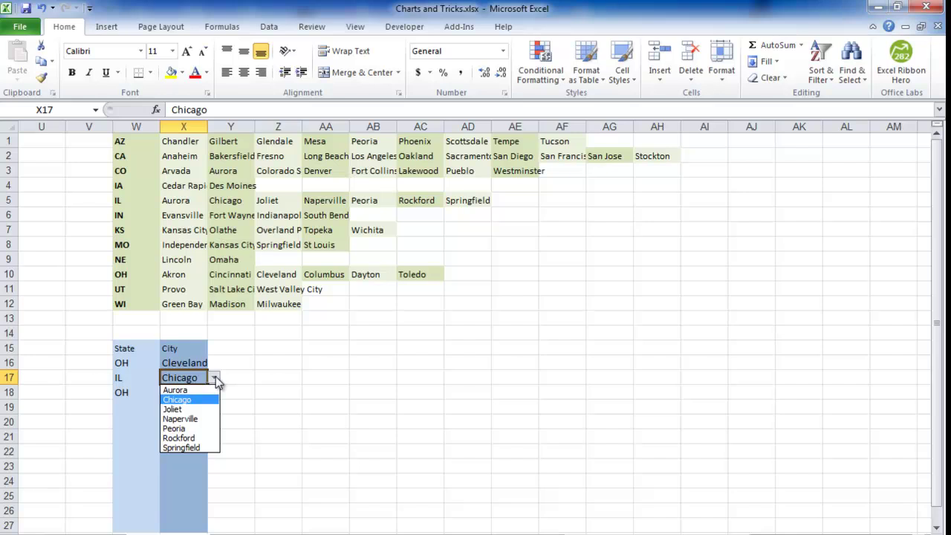
{"action": "left_click", "coordinate": [186, 426]}
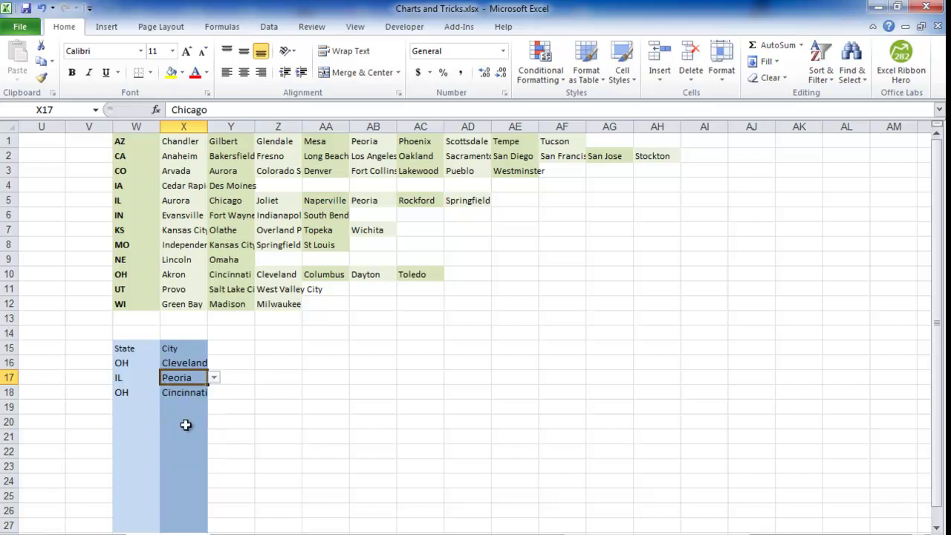
- Choose CA as the state in W17 and San Diego as its city in X17
{"action": "left_click", "coordinate": [133, 377]}
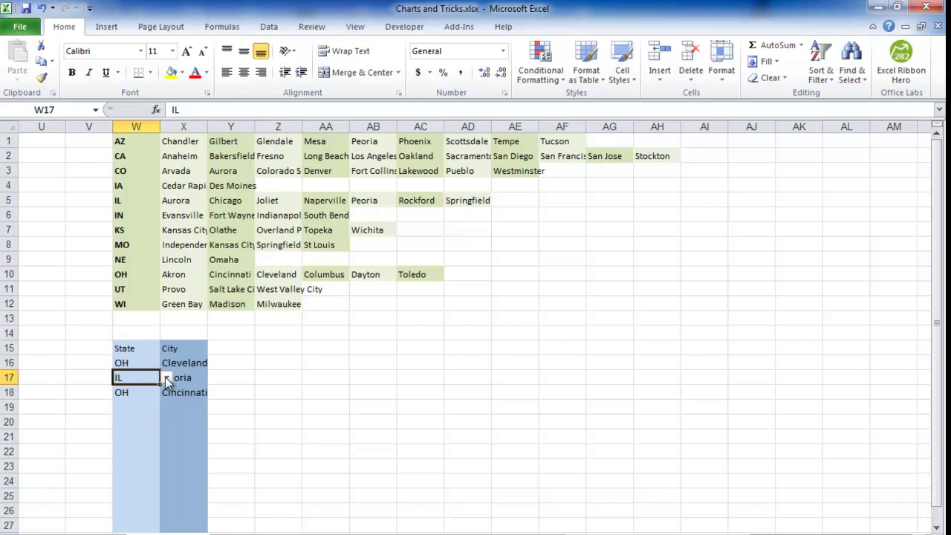
{"action": "left_click", "coordinate": [166, 377]}
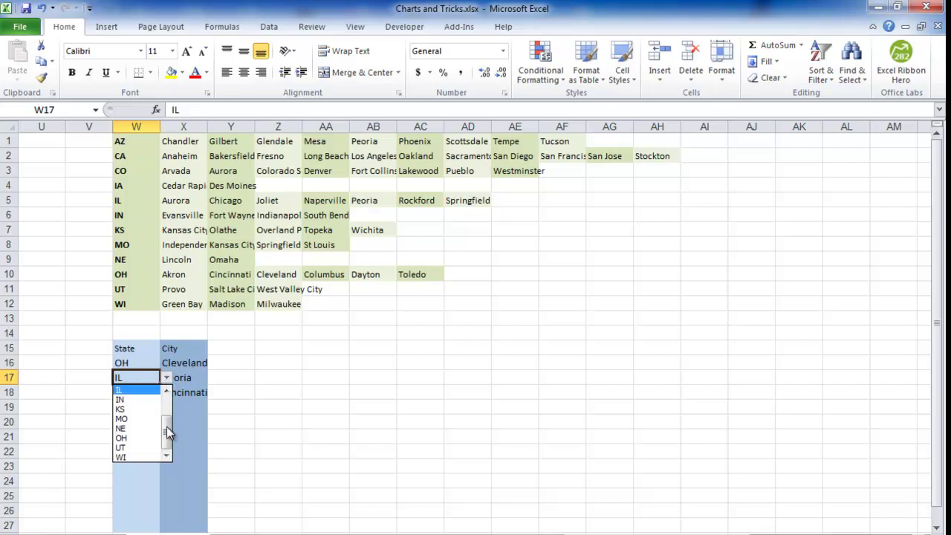
{"action": "scroll", "coordinate": [171, 400], "scroll_direction": "up", "scroll_amount": 2}
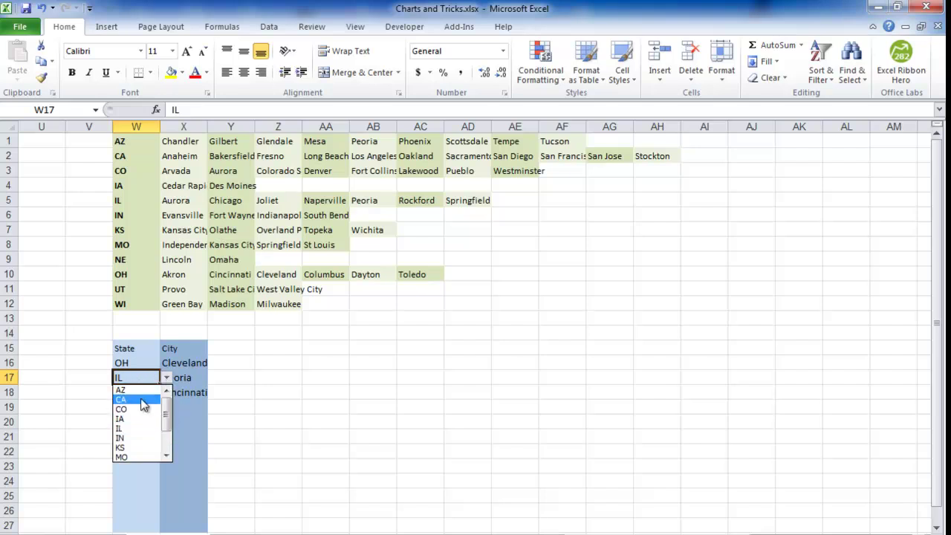
{"action": "left_click", "coordinate": [143, 402]}
{"action": "left_click", "coordinate": [186, 376]}
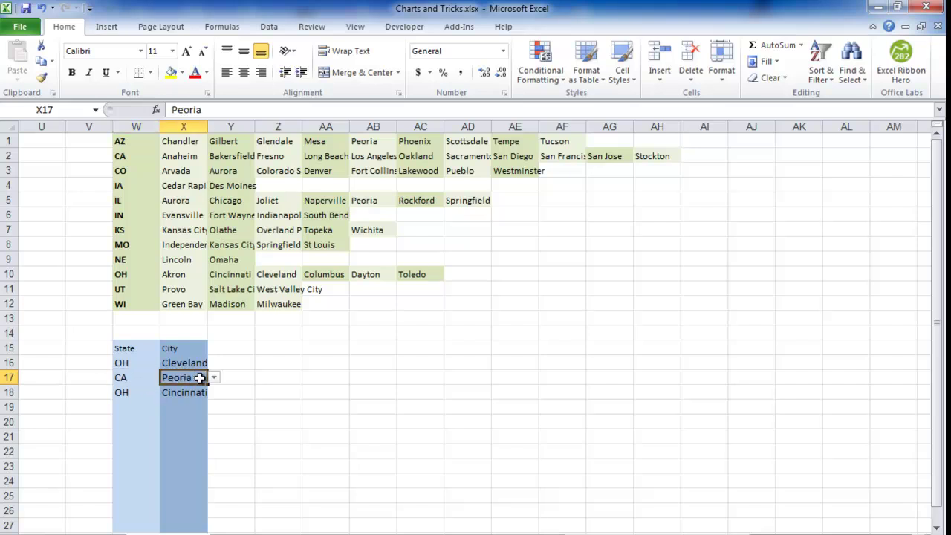
{"action": "left_click", "coordinate": [213, 378]}
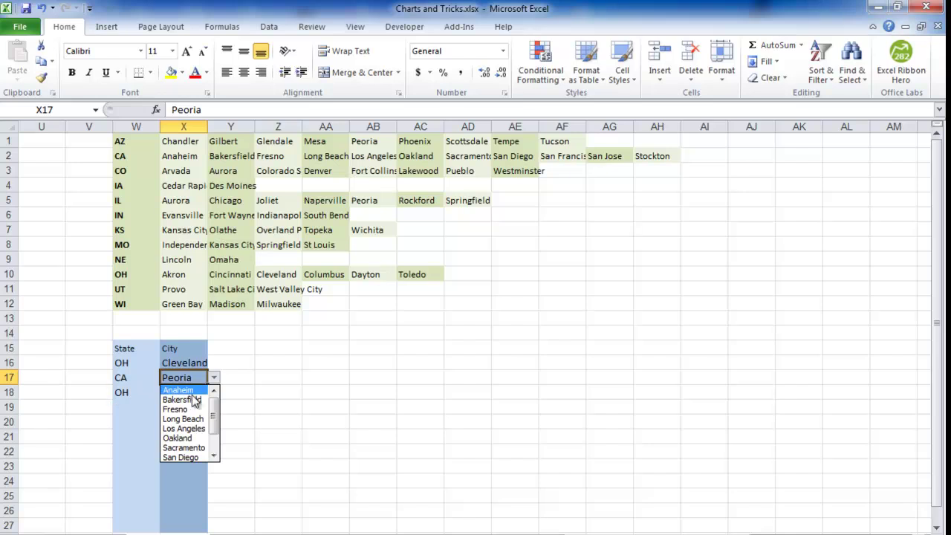
{"action": "left_click_drag", "start_coordinate": [214, 416], "coordinate": [213, 468]}
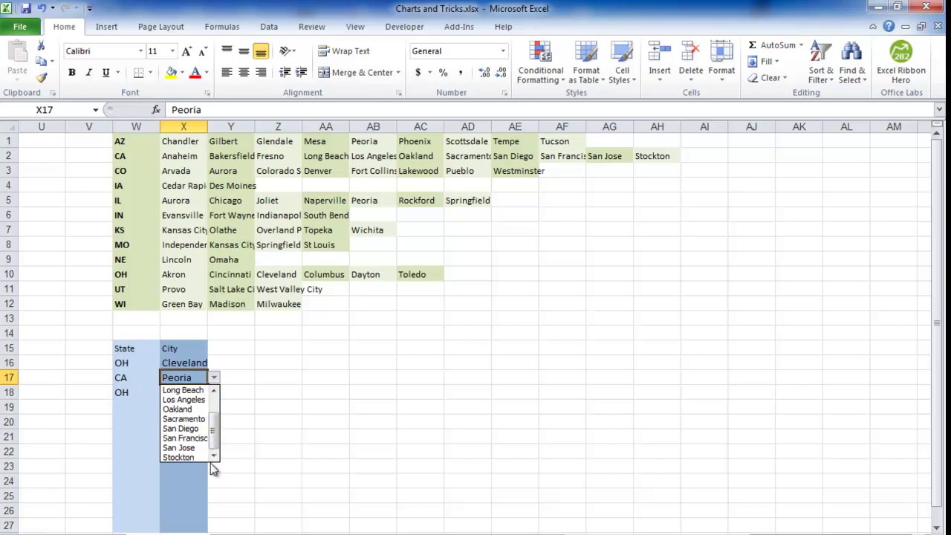
{"action": "left_click", "coordinate": [182, 428]}
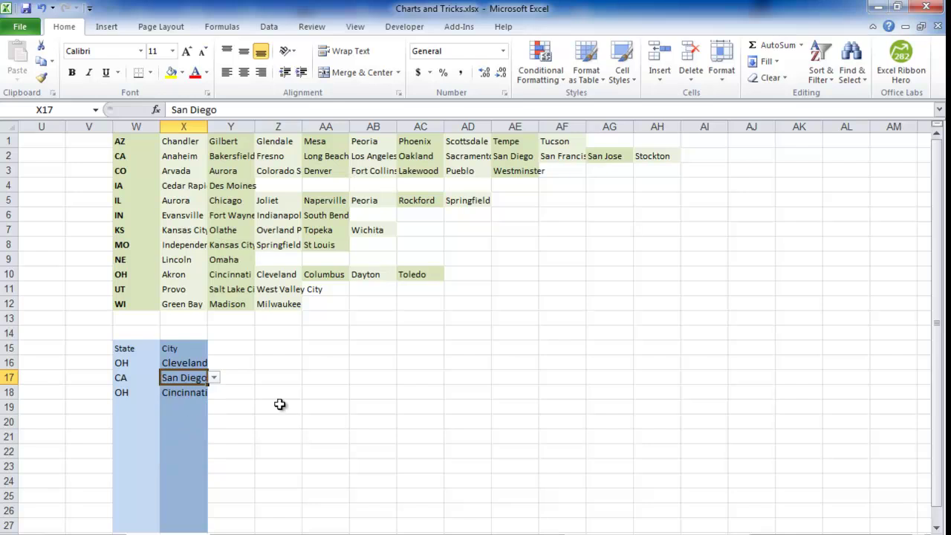
- Switch to the Book2 workbook and highlight the state list E9:E20 and the city block F9:P20
{"action": "left_click", "coordinate": [879, 7]}
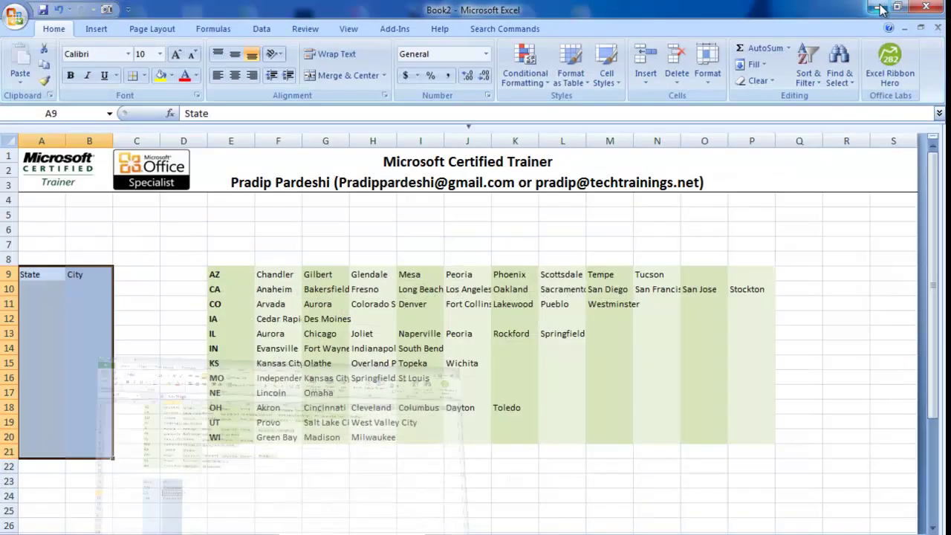
{"action": "left_click", "coordinate": [44, 288]}
{"action": "left_click_drag", "start_coordinate": [215, 274], "coordinate": [233, 437]}
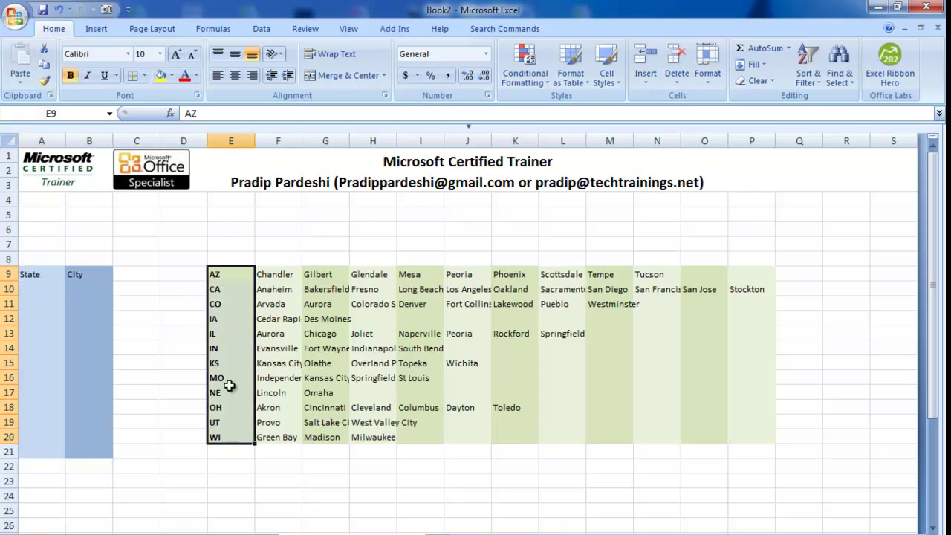
{"action": "left_click", "coordinate": [279, 275]}
{"action": "left_click_drag", "start_coordinate": [278, 275], "coordinate": [758, 438]}
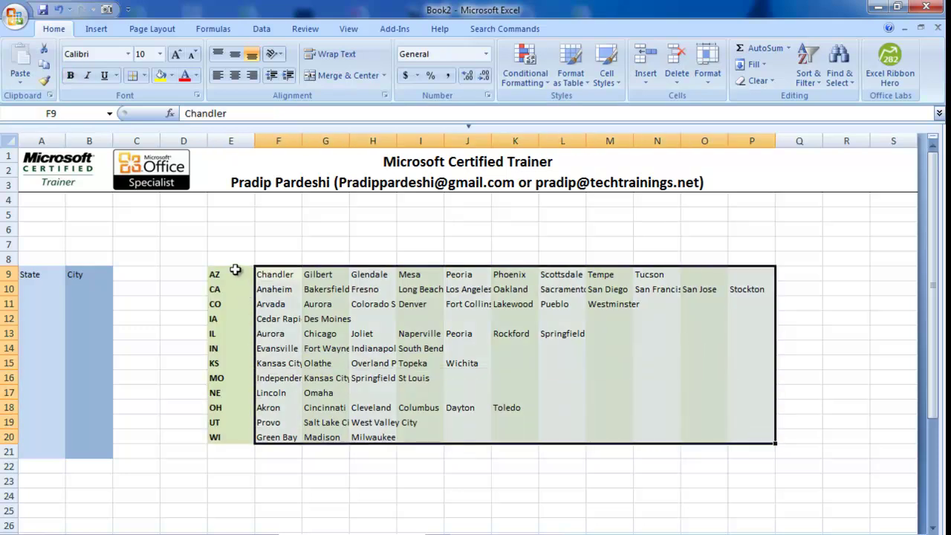
- Name the state abbreviations range E9:E20 as States
{"action": "left_click_drag", "start_coordinate": [235, 273], "coordinate": [246, 435]}
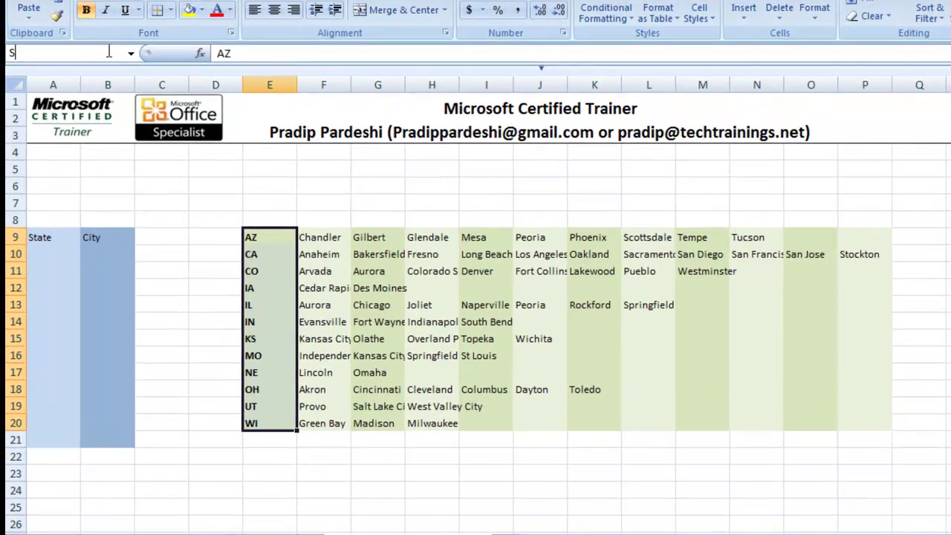
{"action": "type", "text": "Sa"}
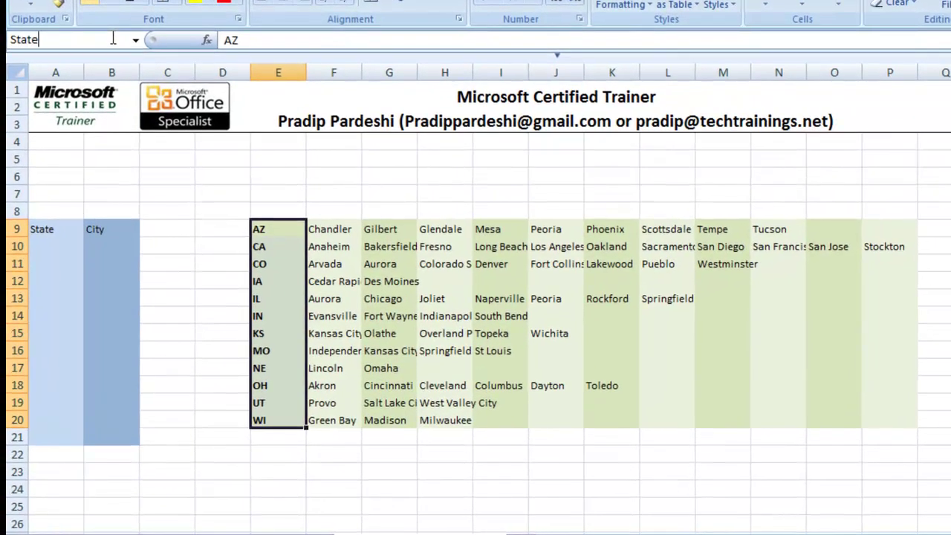
{"action": "key", "text": "Return"}
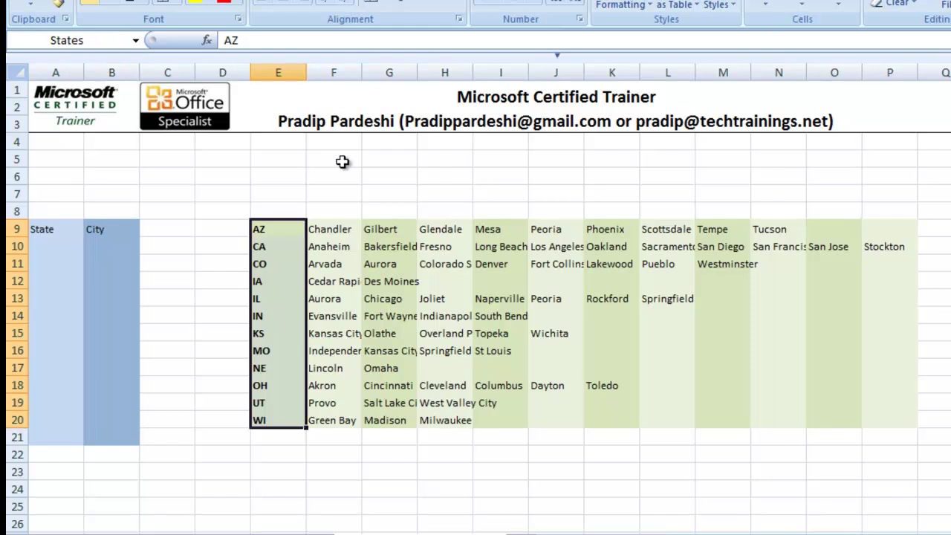
- Highlight the city rows of AZ, CA and CO one by one, each across columns F to P
{"action": "left_click", "coordinate": [327, 231]}
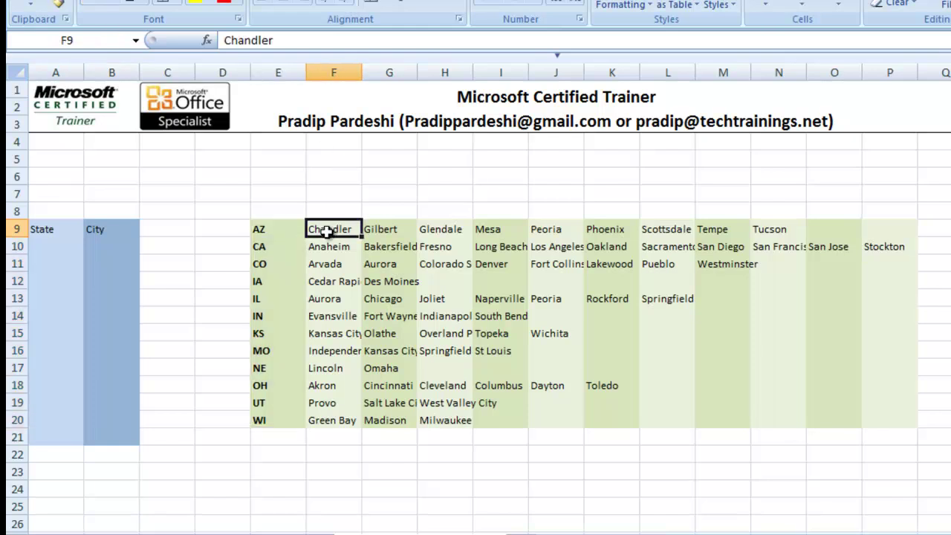
{"action": "key", "text": "ctrl+a"}
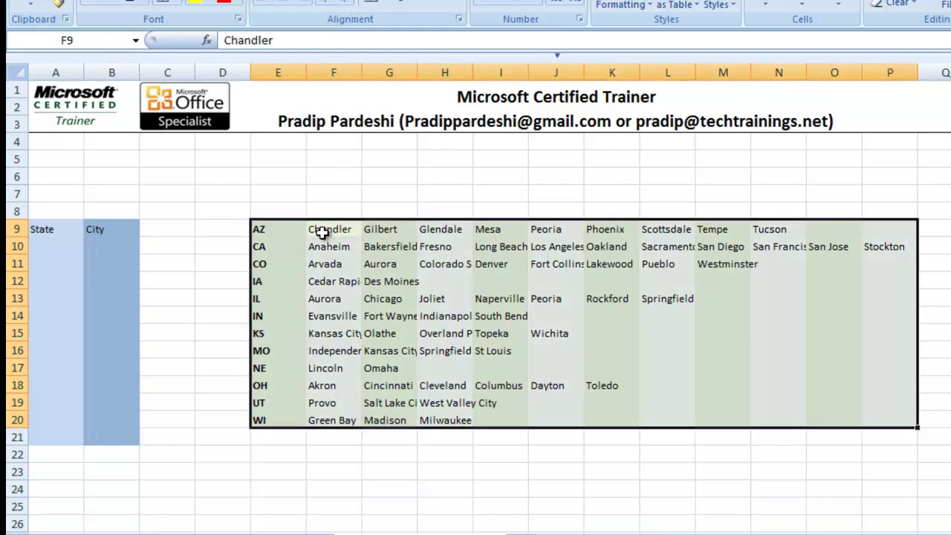
{"action": "left_click_drag", "start_coordinate": [325, 232], "coordinate": [891, 229]}
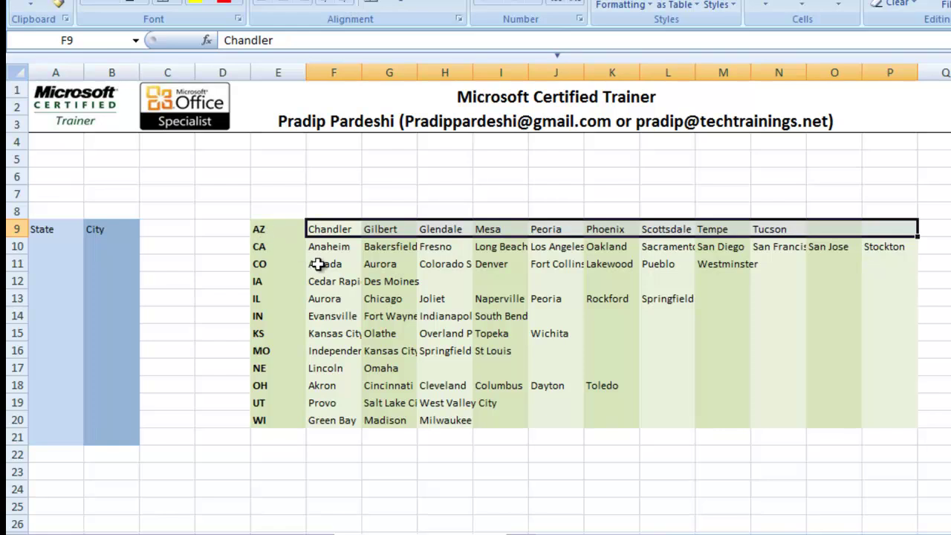
{"action": "left_click_drag", "start_coordinate": [319, 247], "coordinate": [899, 248]}
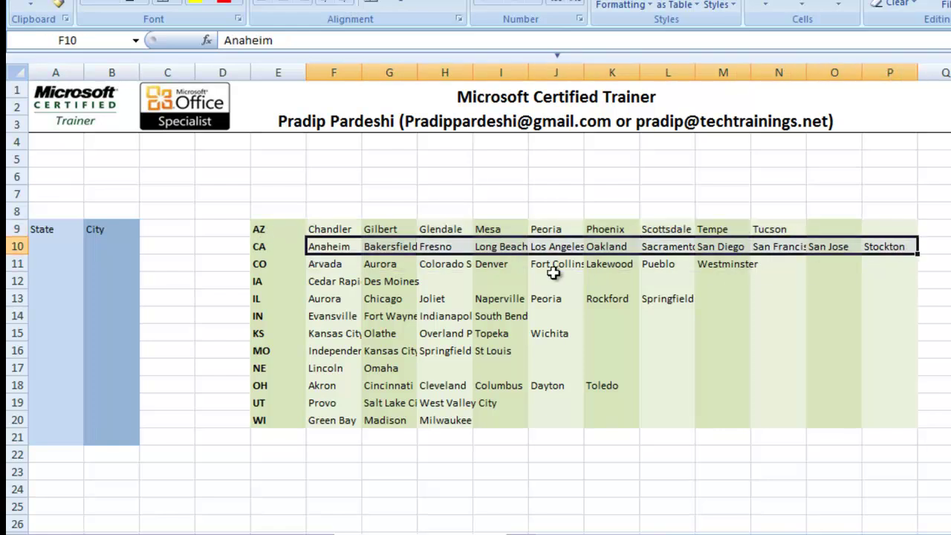
{"action": "left_click_drag", "start_coordinate": [329, 264], "coordinate": [879, 262]}
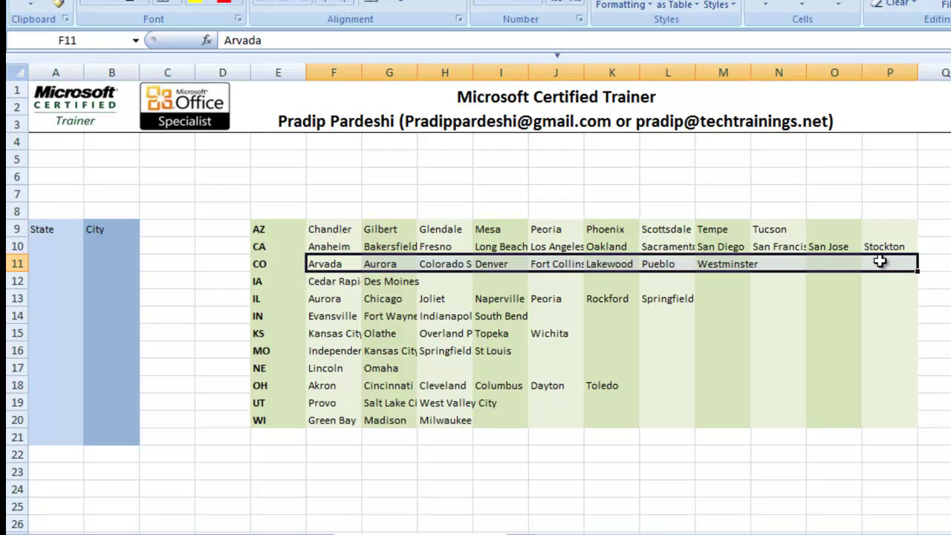
- Create named ranges from the whole state and city table E9:P20, using only the left column for the names
{"action": "left_click", "coordinate": [524, 299]}
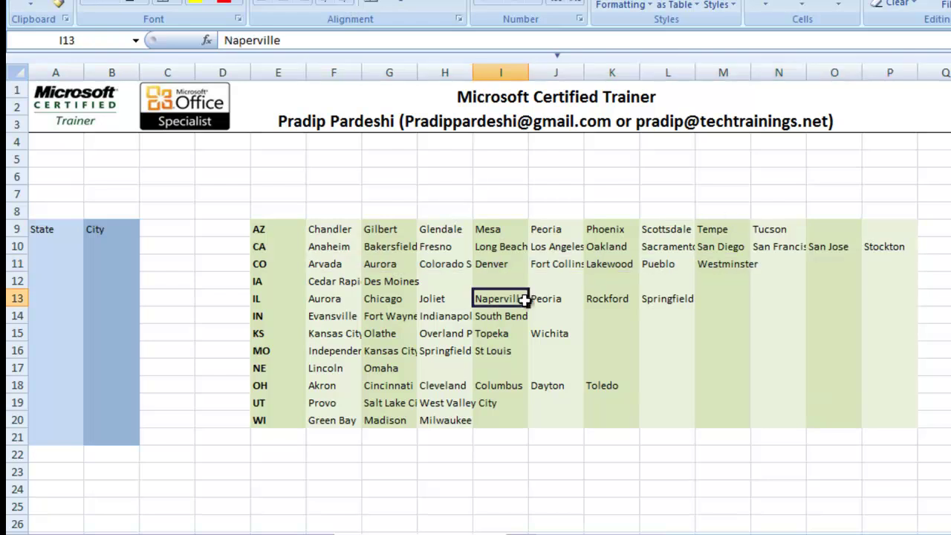
{"action": "key", "text": "ctrl+a"}
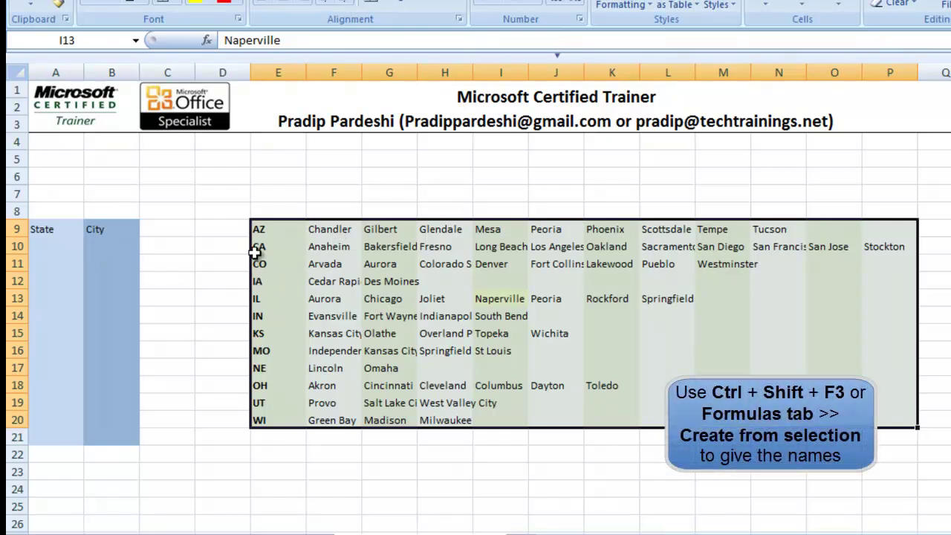
{"action": "key", "text": "ctrl+shift+F3"}
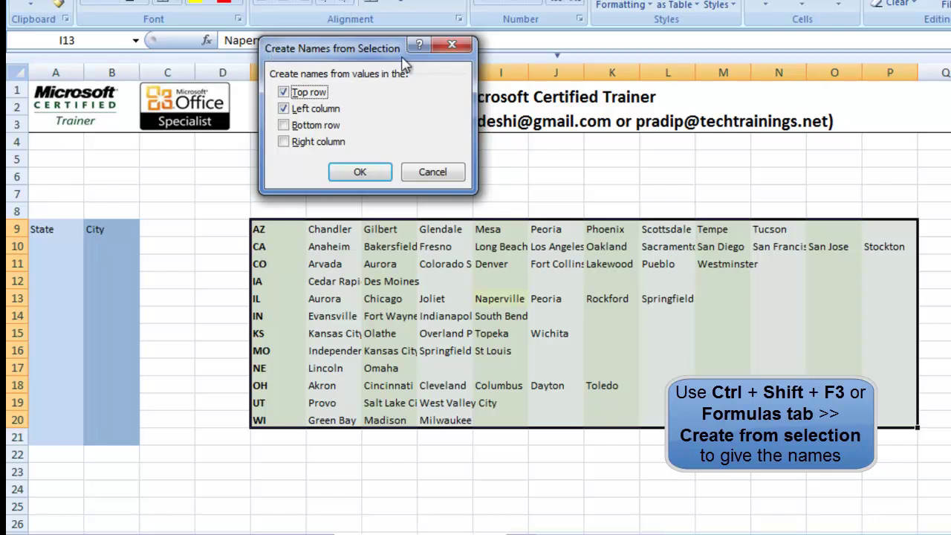
{"action": "left_click", "coordinate": [454, 43]}
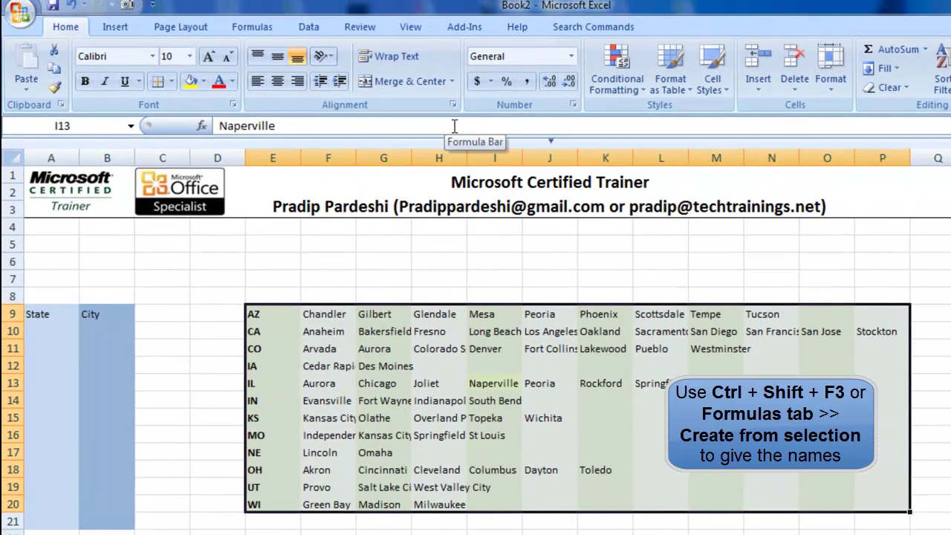
{"action": "left_click", "coordinate": [251, 27]}
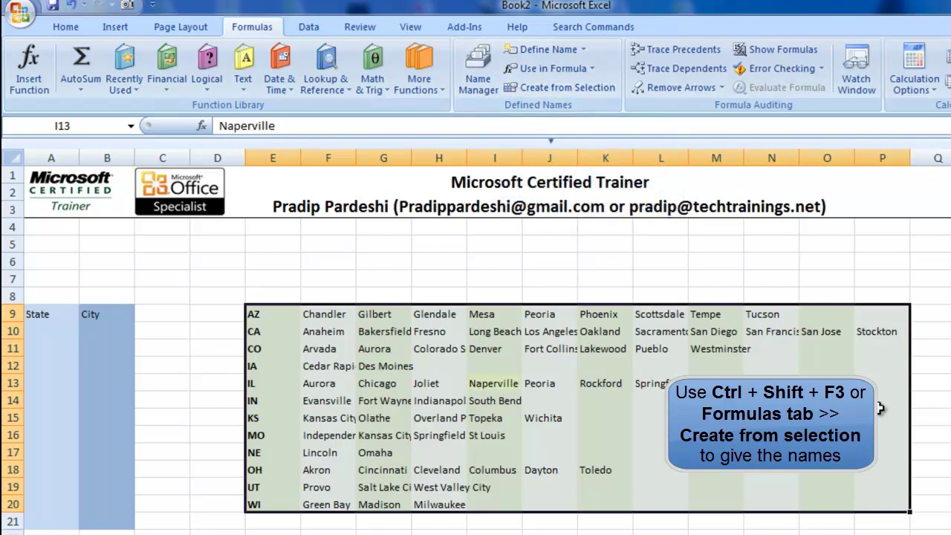
{"action": "left_click", "coordinate": [595, 90]}
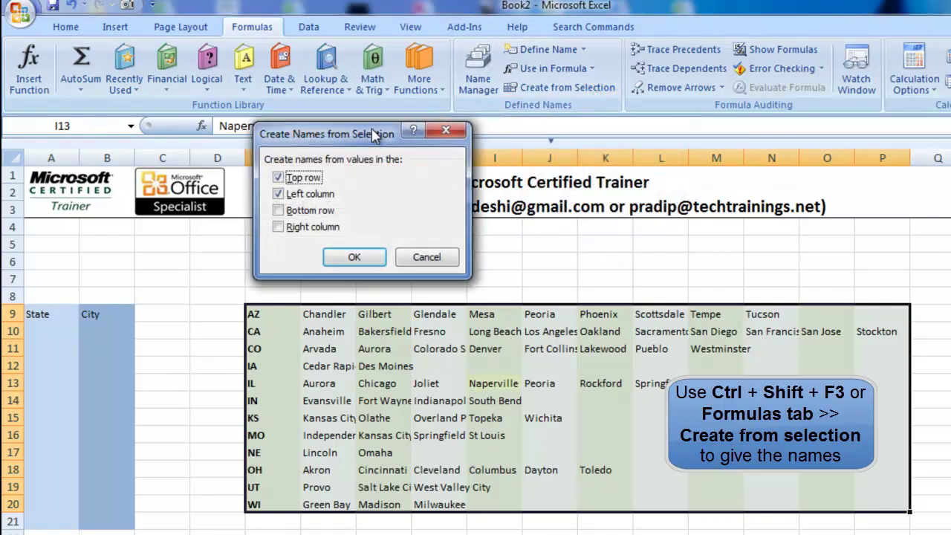
{"action": "left_click_drag", "start_coordinate": [373, 131], "coordinate": [595, 257]}
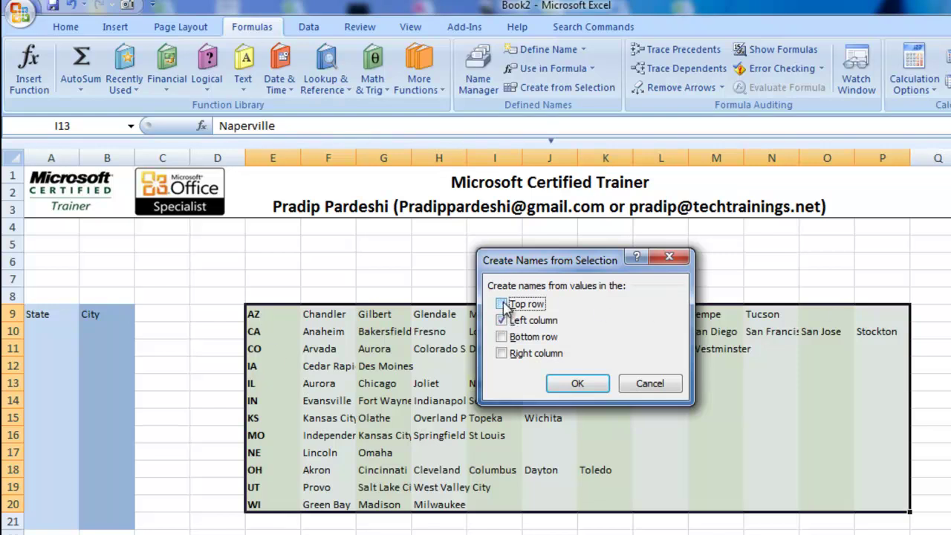
{"action": "left_click", "coordinate": [573, 384]}
- Check the range names of the CA and CO city rows by selecting F10:P10 and F11:P11, and highlight the state abbreviations
{"action": "left_click", "coordinate": [342, 338]}
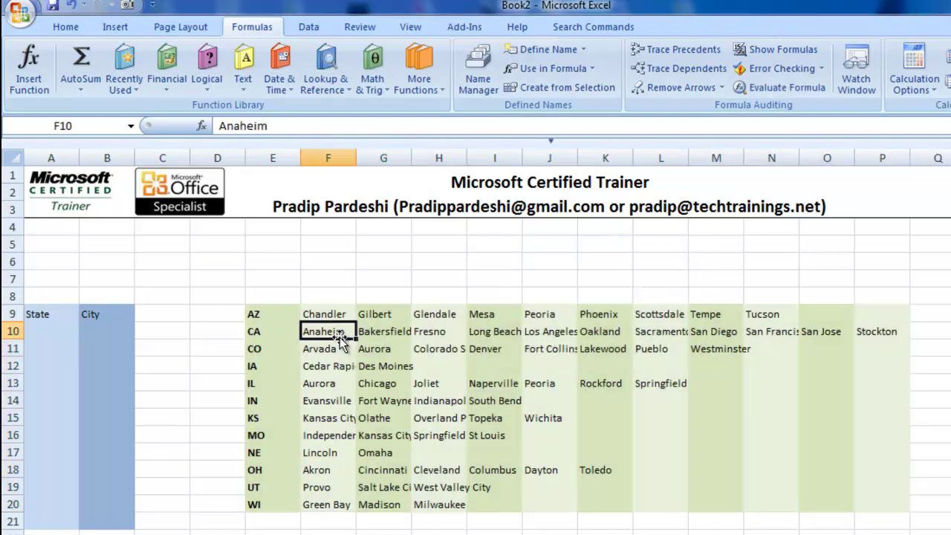
{"action": "key", "text": "ctrl+shift+Right"}
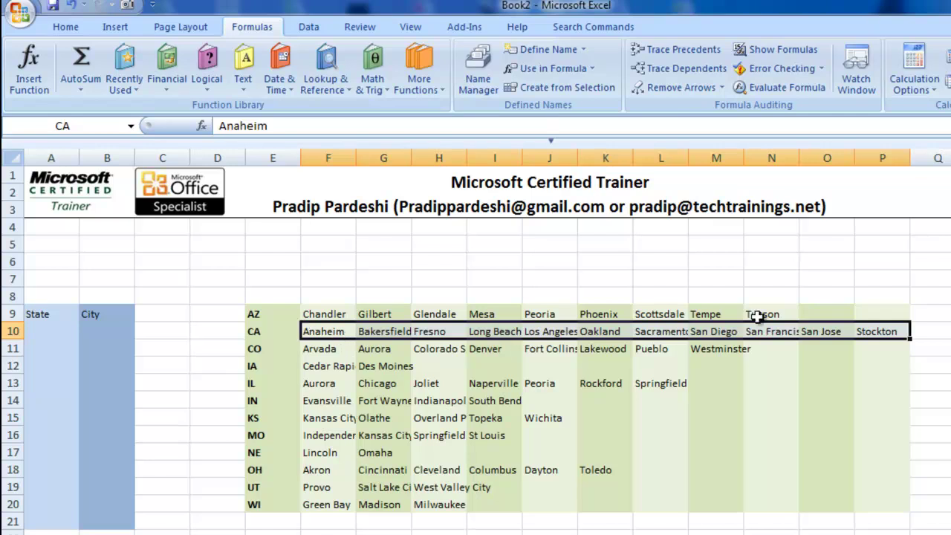
{"action": "left_click", "coordinate": [317, 350]}
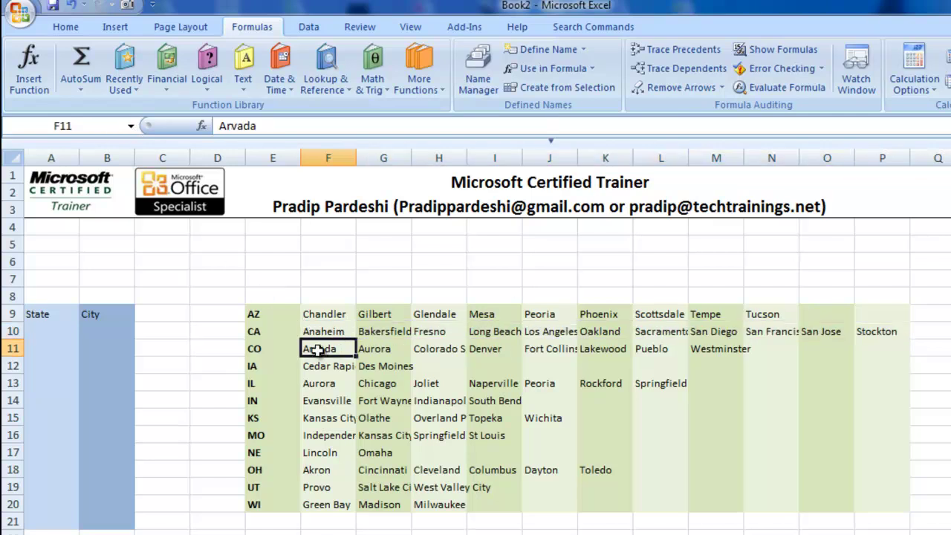
{"action": "key", "text": "ctrl+shift+Right"}
{"action": "key", "text": "shift+Right"}
{"action": "key", "text": "shift+Right"}
{"action": "key", "text": "shift+Right"}
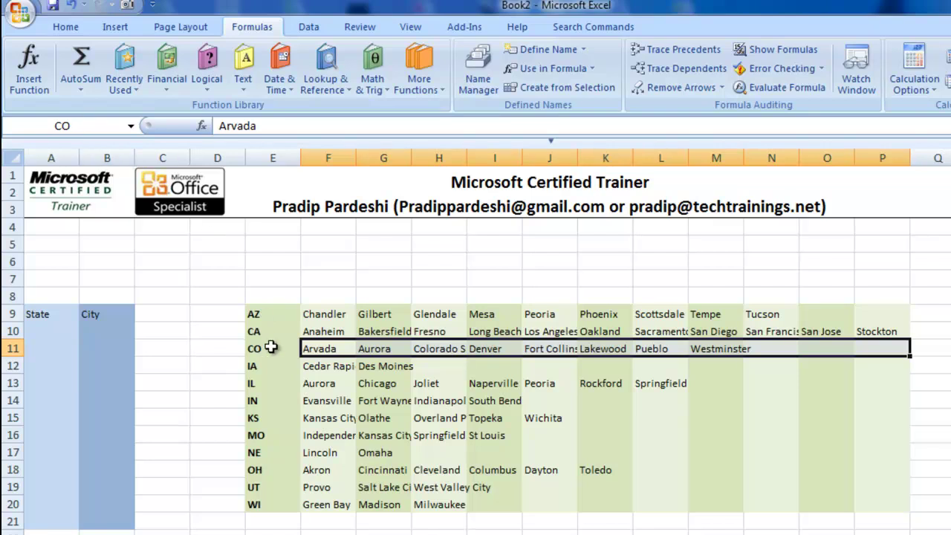
{"action": "left_click_drag", "start_coordinate": [260, 314], "coordinate": [260, 494]}
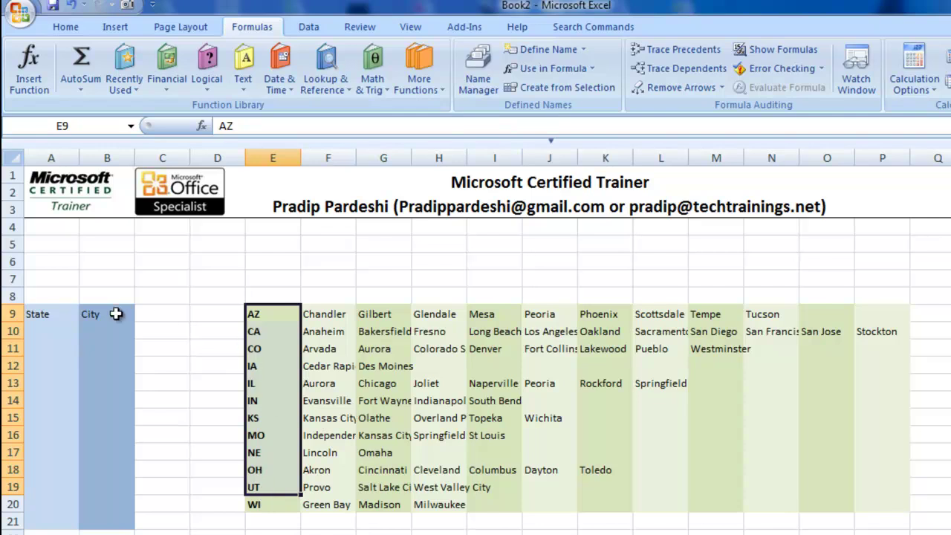
- Apply list data validation to the State cells A10:A21 with the source =states
{"action": "left_click_drag", "start_coordinate": [39, 328], "coordinate": [53, 522]}
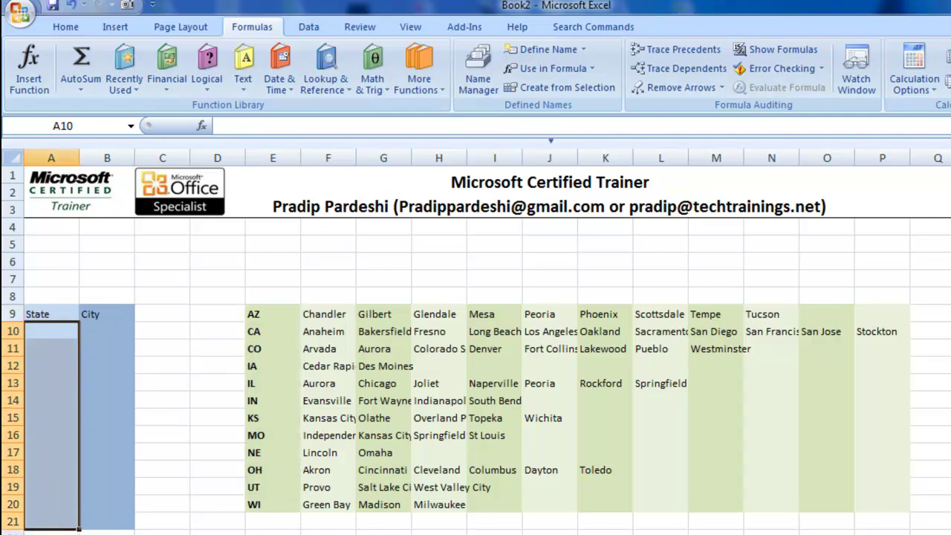
{"action": "left_click", "coordinate": [308, 30]}
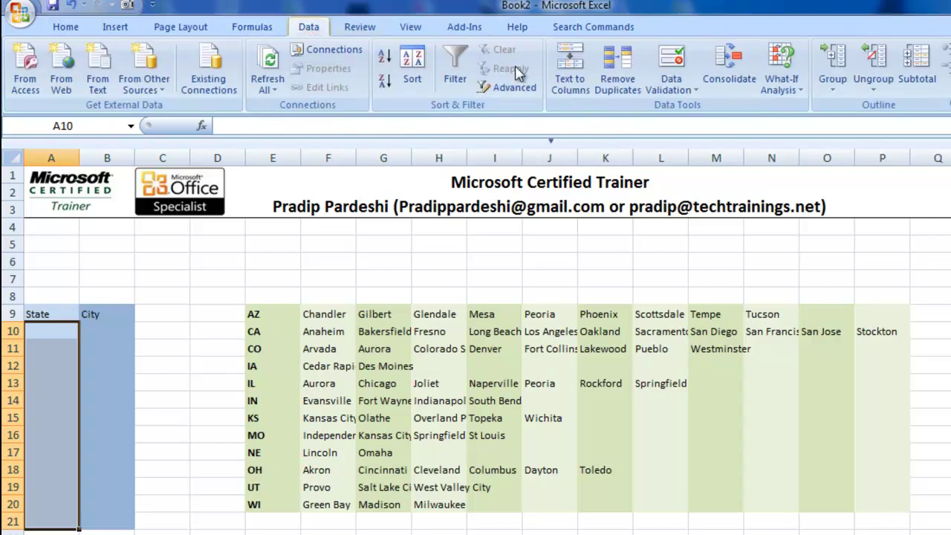
{"action": "left_click", "coordinate": [671, 62]}
{"action": "left_click", "coordinate": [465, 289]}
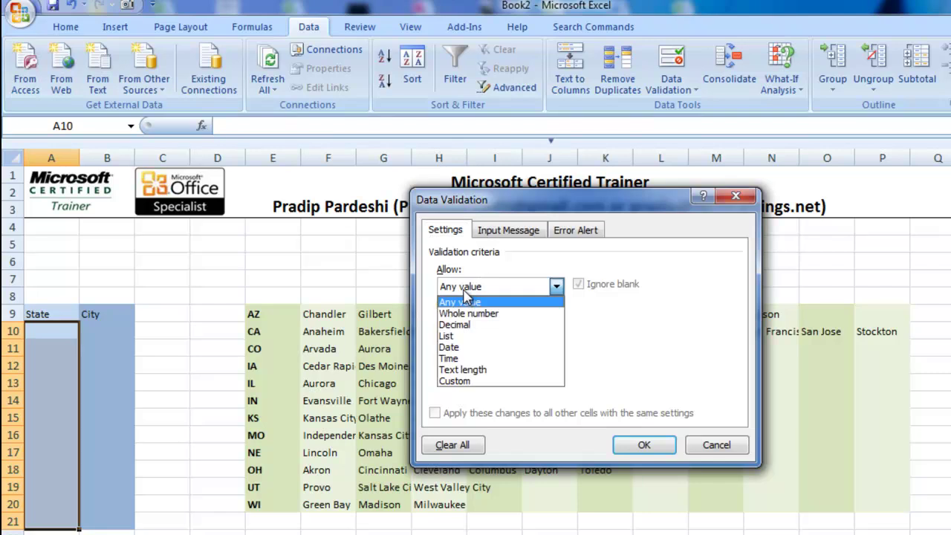
{"action": "left_click", "coordinate": [462, 338]}
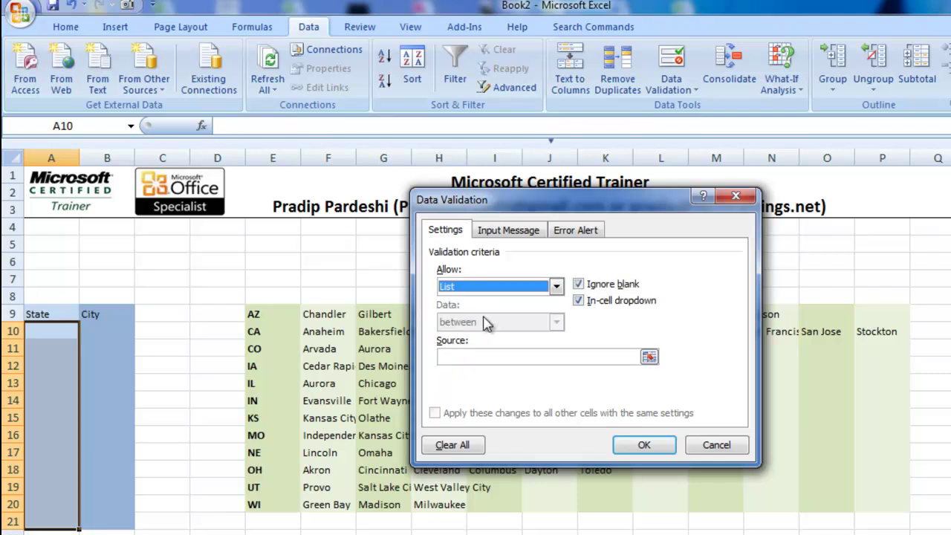
{"action": "left_click", "coordinate": [485, 356]}
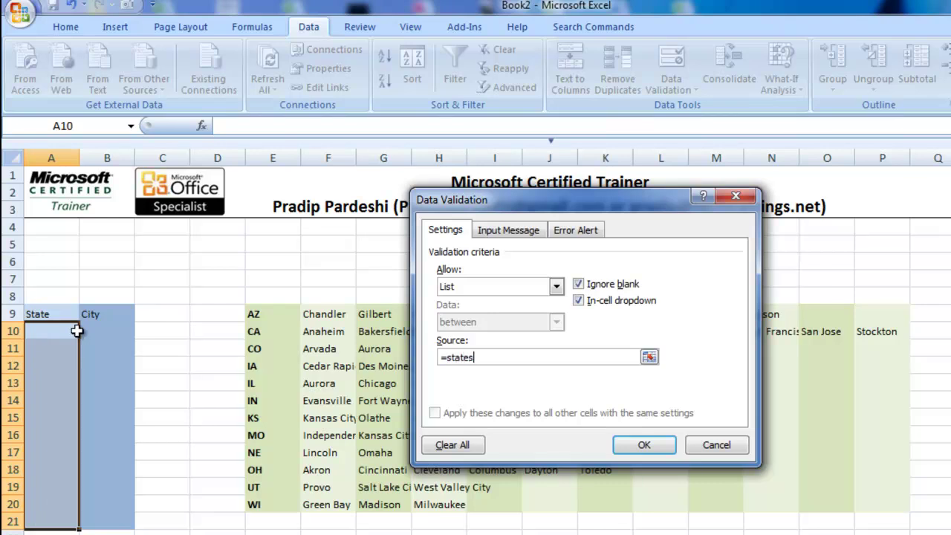
{"action": "left_click", "coordinate": [618, 445]}
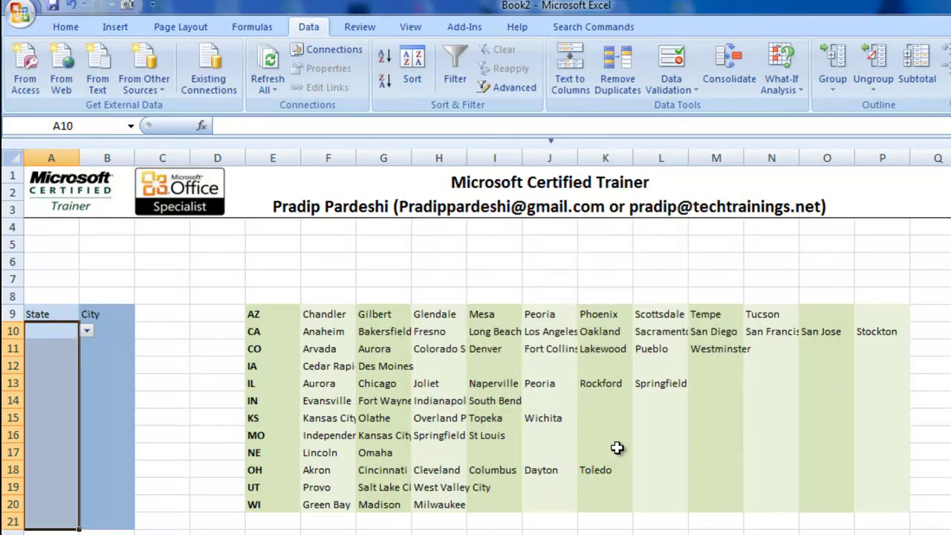
- Choose CA as the state in A10 and IL in A11 from their drop-down lists
{"action": "left_click", "coordinate": [49, 332]}
{"action": "left_click", "coordinate": [88, 332]}
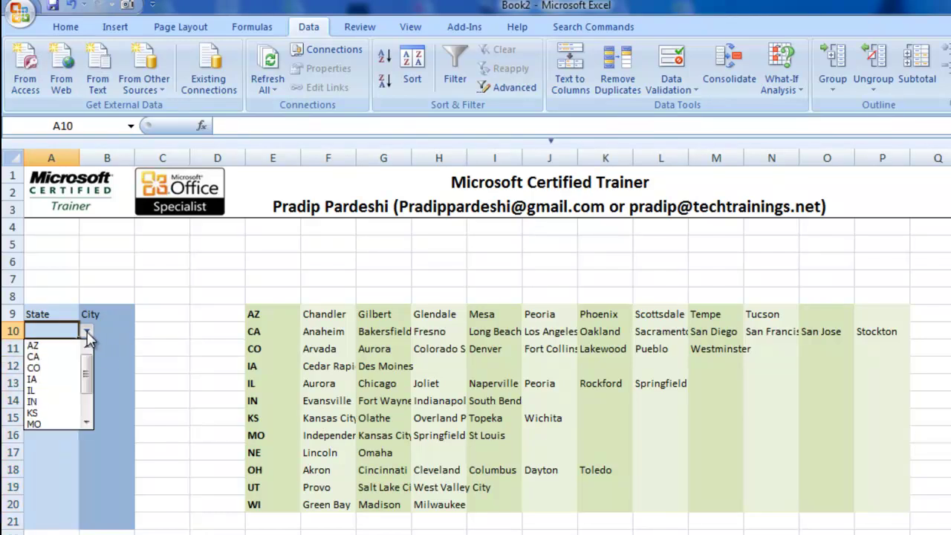
{"action": "left_click", "coordinate": [45, 357]}
{"action": "left_click", "coordinate": [71, 349]}
{"action": "left_click", "coordinate": [87, 348]}
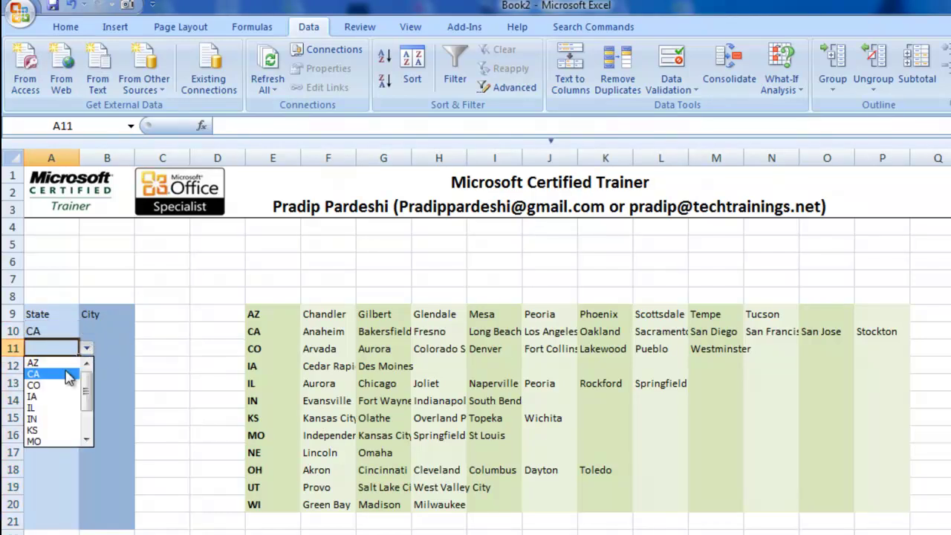
{"action": "left_click", "coordinate": [46, 407]}
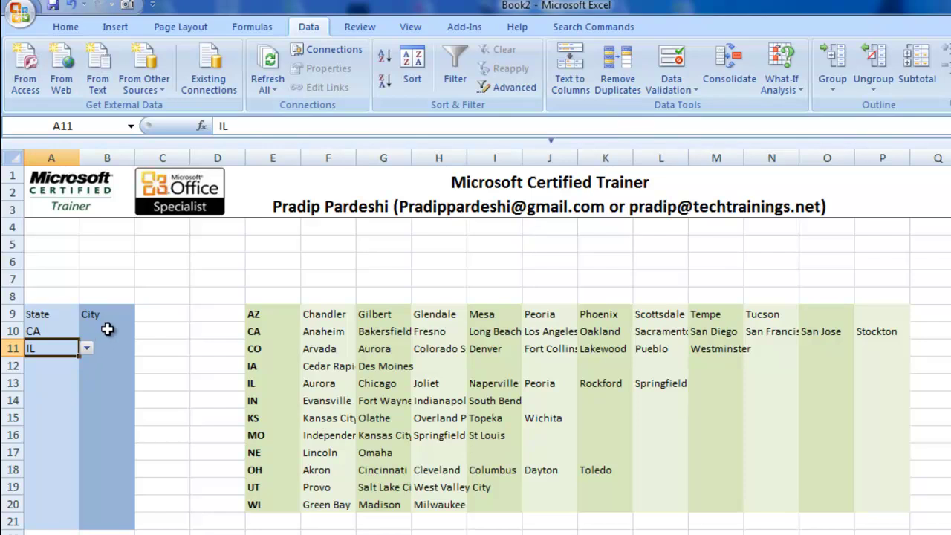
- Apply list data validation to the City cells B10:B21 with the source =$A10, keeping the row relative
{"action": "left_click_drag", "start_coordinate": [107, 331], "coordinate": [106, 520]}
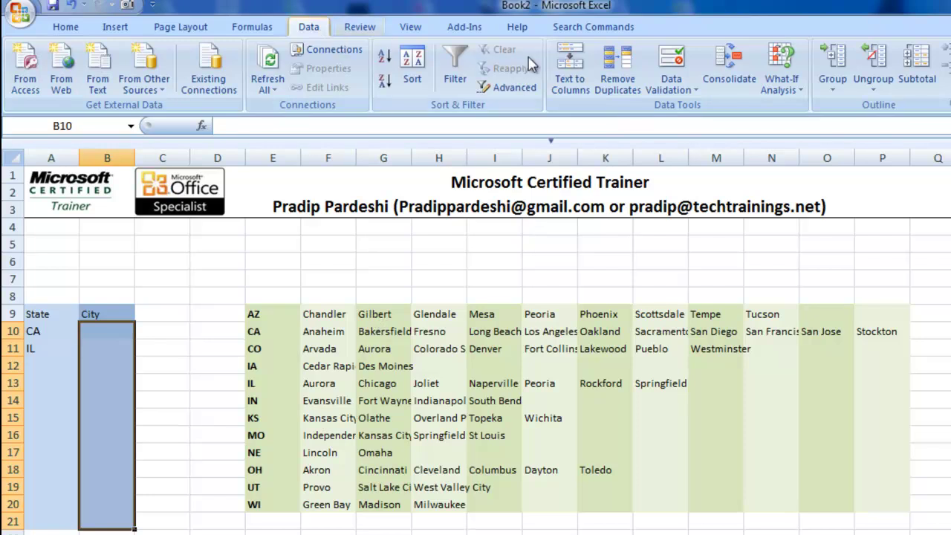
{"action": "left_click", "coordinate": [682, 55]}
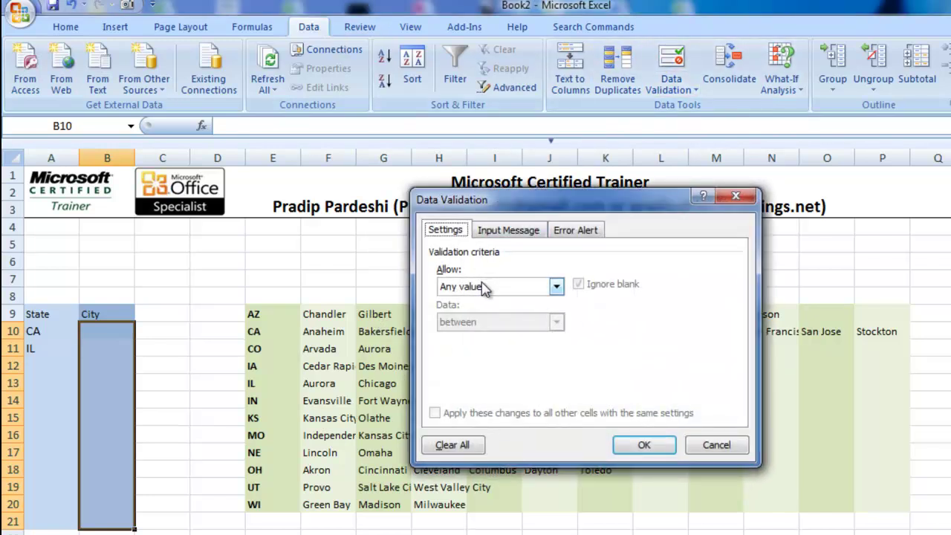
{"action": "left_click", "coordinate": [487, 286]}
{"action": "left_click", "coordinate": [469, 337]}
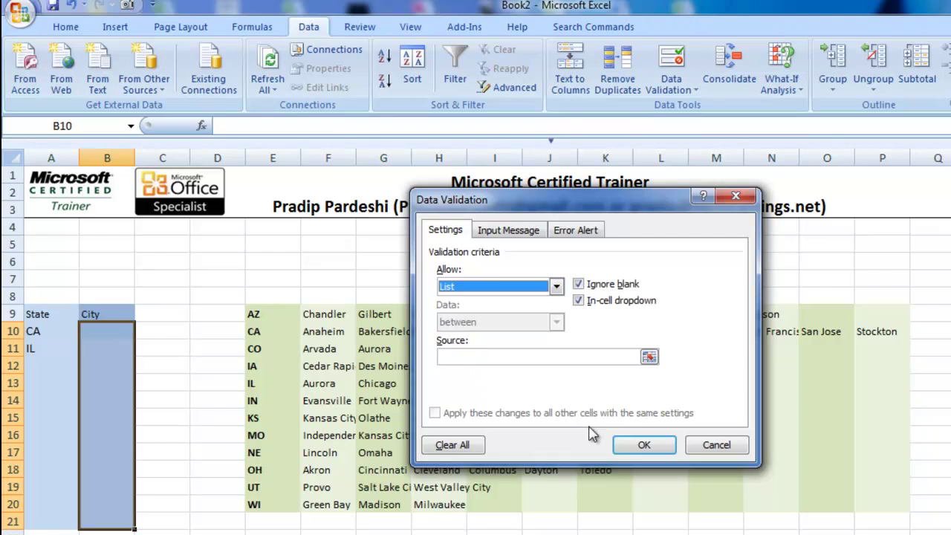
{"action": "left_click", "coordinate": [530, 357]}
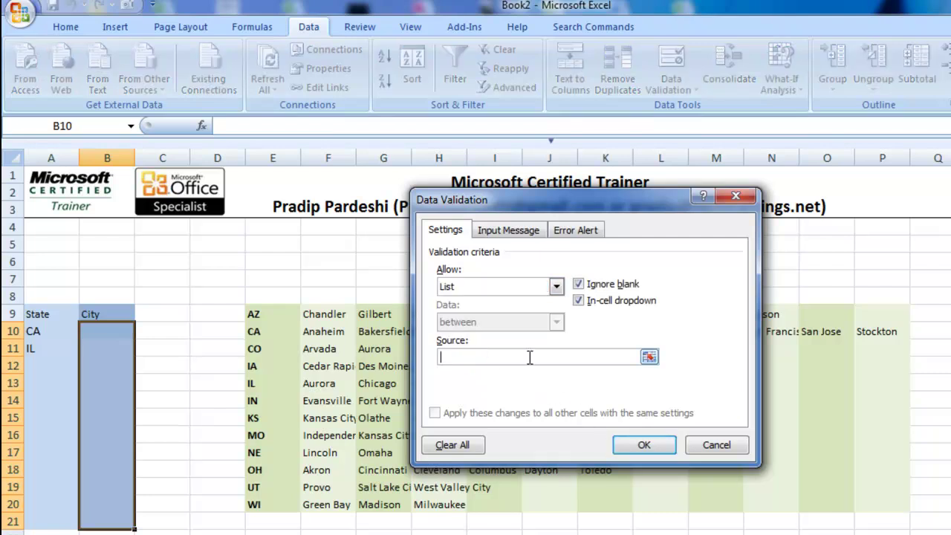
{"action": "left_click", "coordinate": [31, 332]}
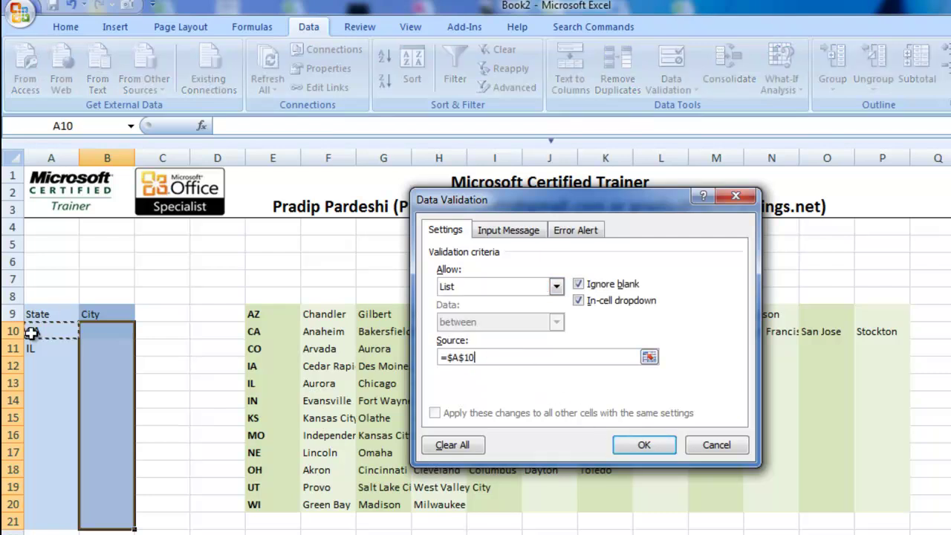
{"action": "key", "text": "F4"}
{"action": "key", "text": "F4"}
{"action": "left_click", "coordinate": [642, 445]}
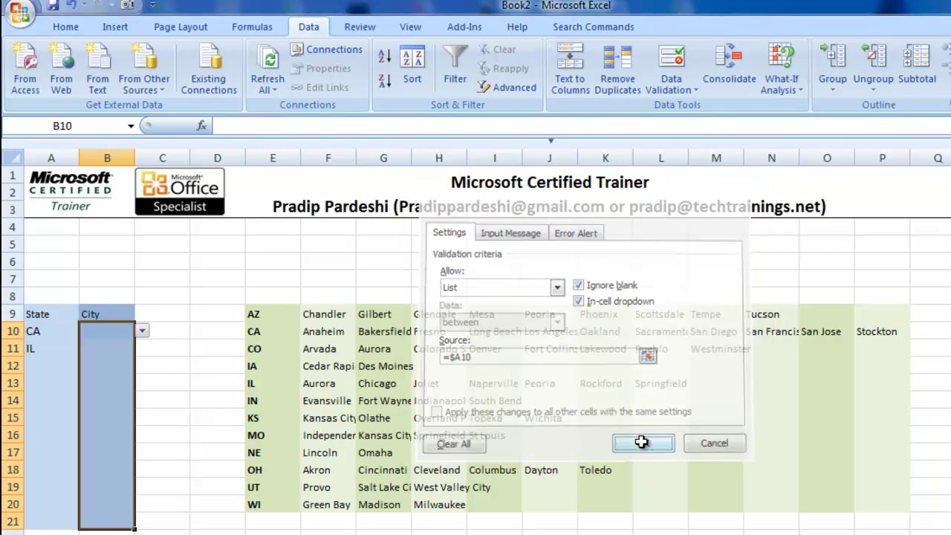
- Check which entries the City drop-down lists offer in B10 and B11
{"action": "left_click", "coordinate": [126, 333]}
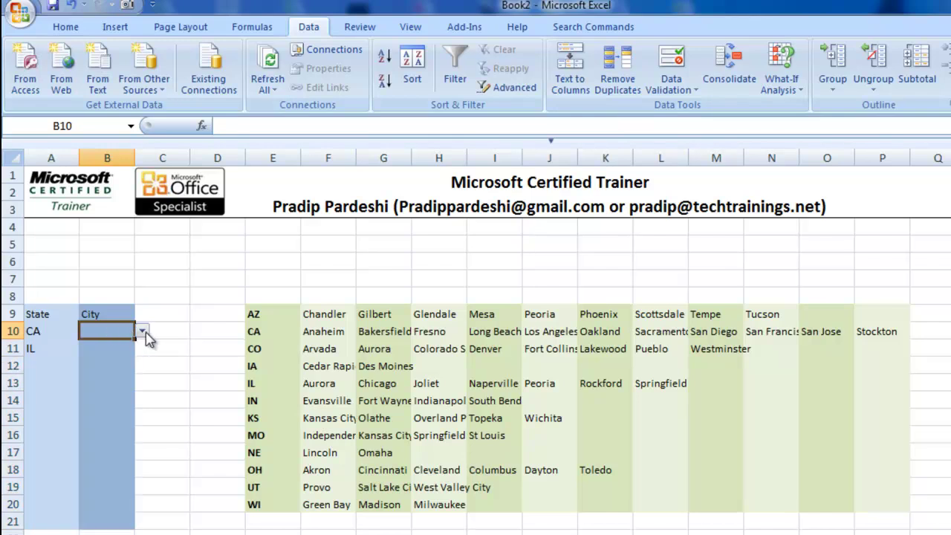
{"action": "left_click", "coordinate": [142, 332]}
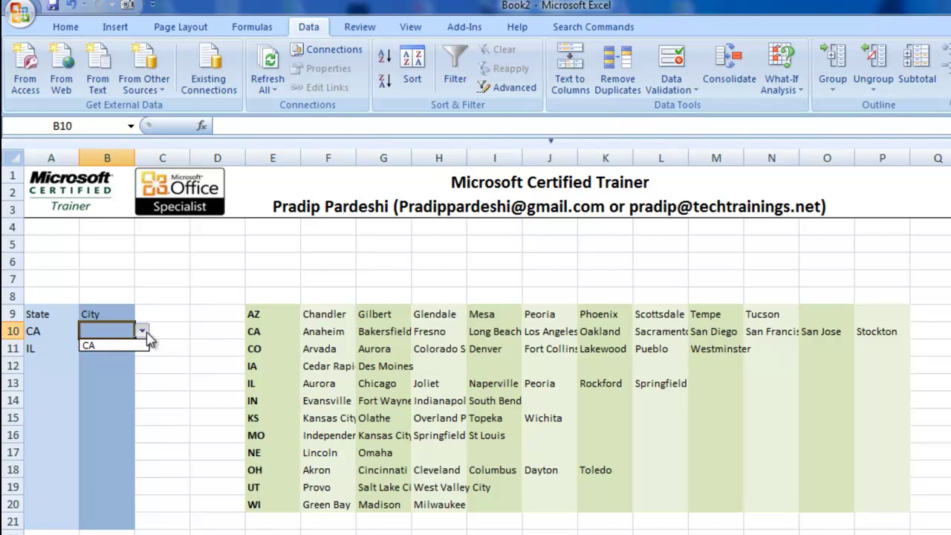
{"action": "left_click", "coordinate": [104, 354]}
{"action": "left_click", "coordinate": [104, 345]}
{"action": "left_click", "coordinate": [140, 349]}
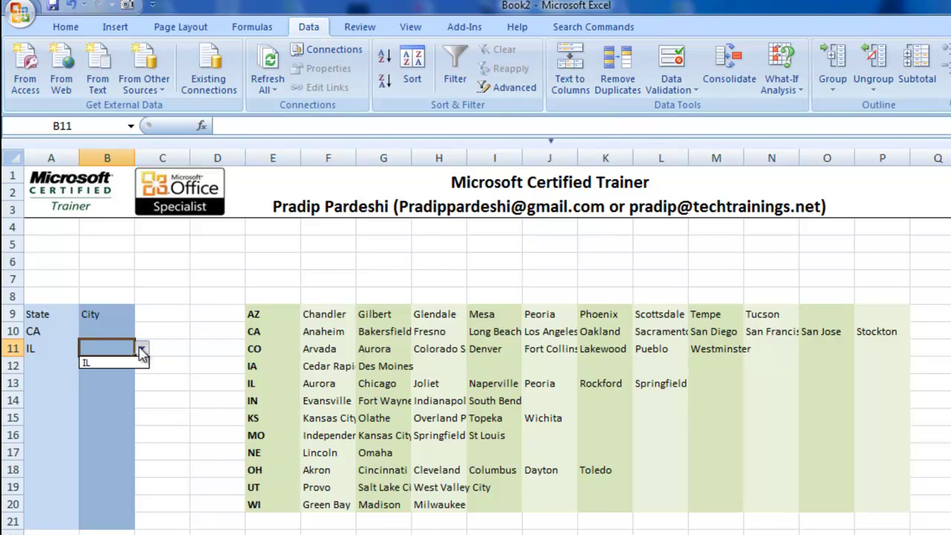
- Compare the state in A10 and the City cell B10 with the CA city row F10:P10
{"action": "left_click", "coordinate": [106, 331]}
{"action": "left_click", "coordinate": [107, 330]}
{"action": "left_click", "coordinate": [56, 330]}
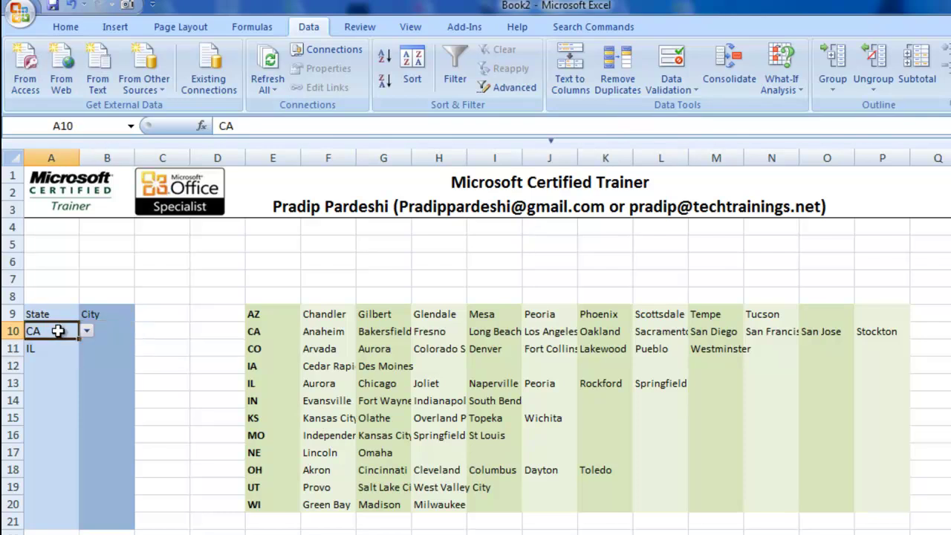
{"action": "left_click", "coordinate": [103, 332]}
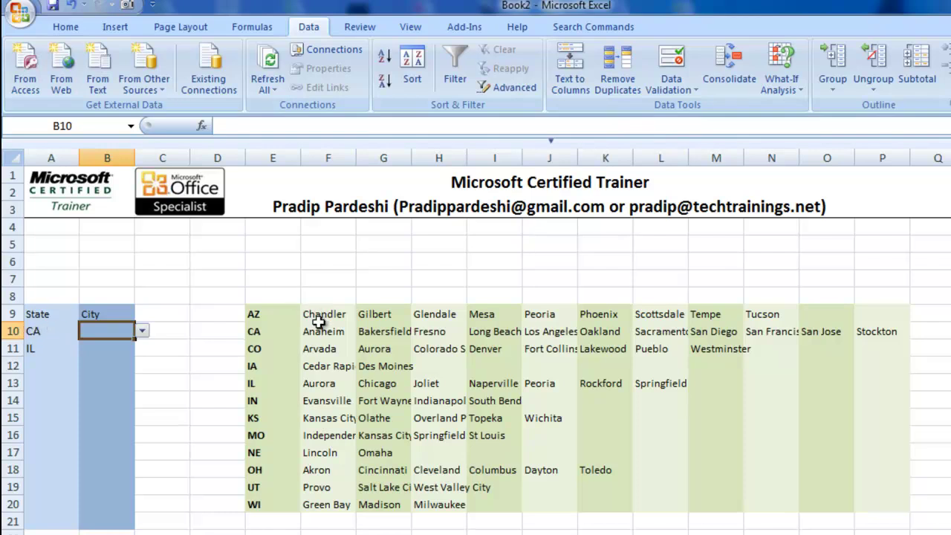
{"action": "left_click_drag", "start_coordinate": [314, 329], "coordinate": [891, 331]}
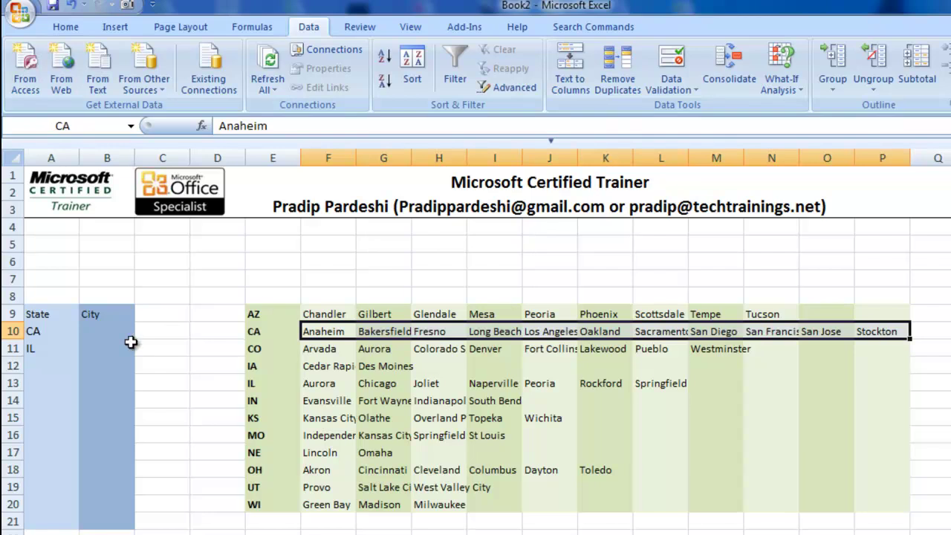
{"action": "left_click", "coordinate": [88, 325]}
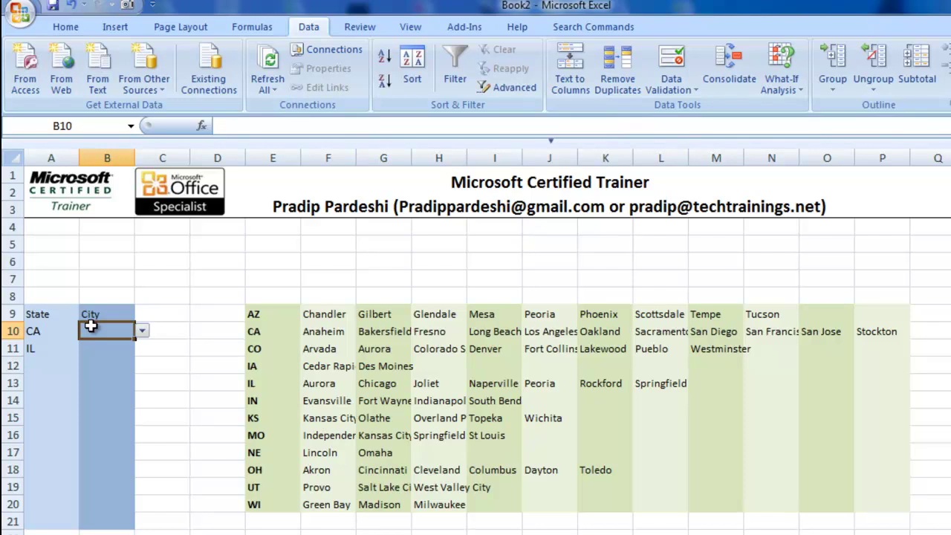
- Change the list validation source of the City cells B10:B21 to =indirect($A10), with a relative row reference
{"action": "left_click_drag", "start_coordinate": [90, 325], "coordinate": [102, 520]}
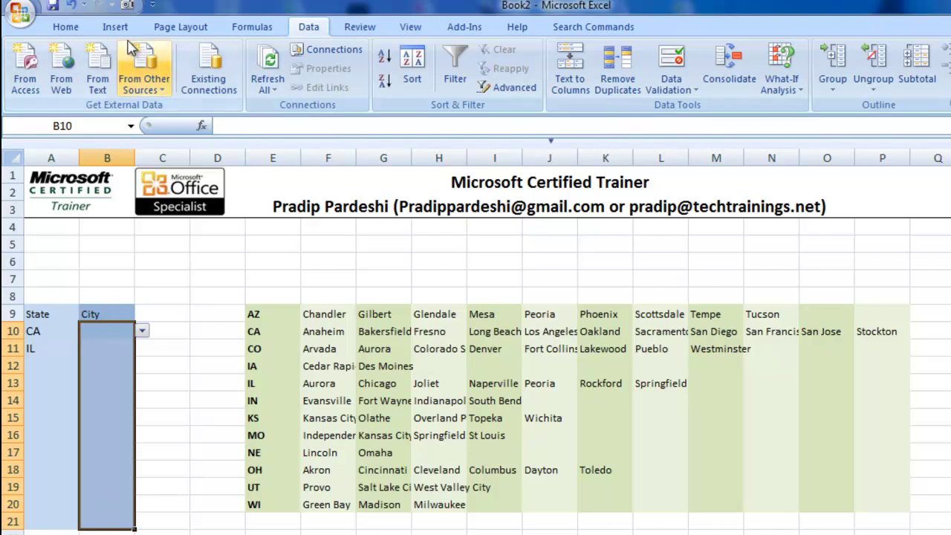
{"action": "left_click", "coordinate": [671, 61]}
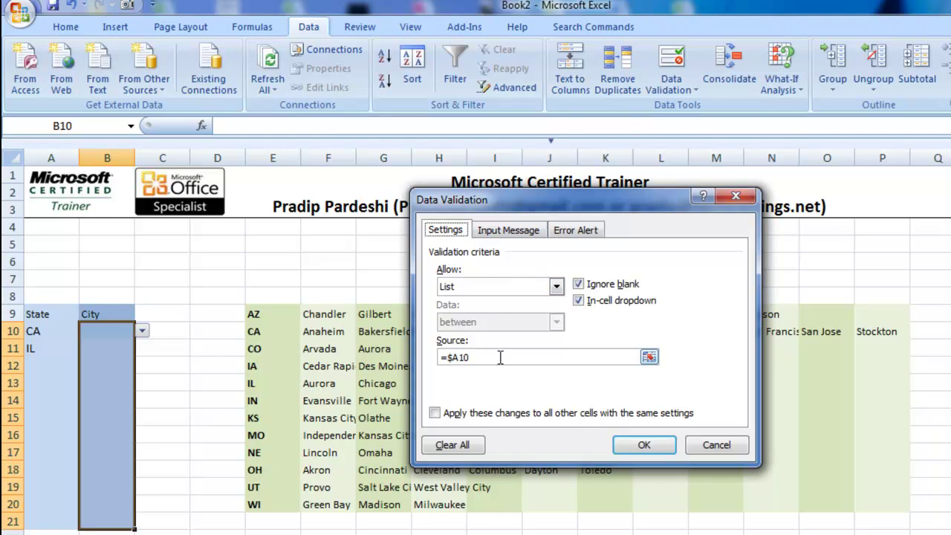
{"action": "left_click_drag", "start_coordinate": [501, 358], "coordinate": [451, 358]}
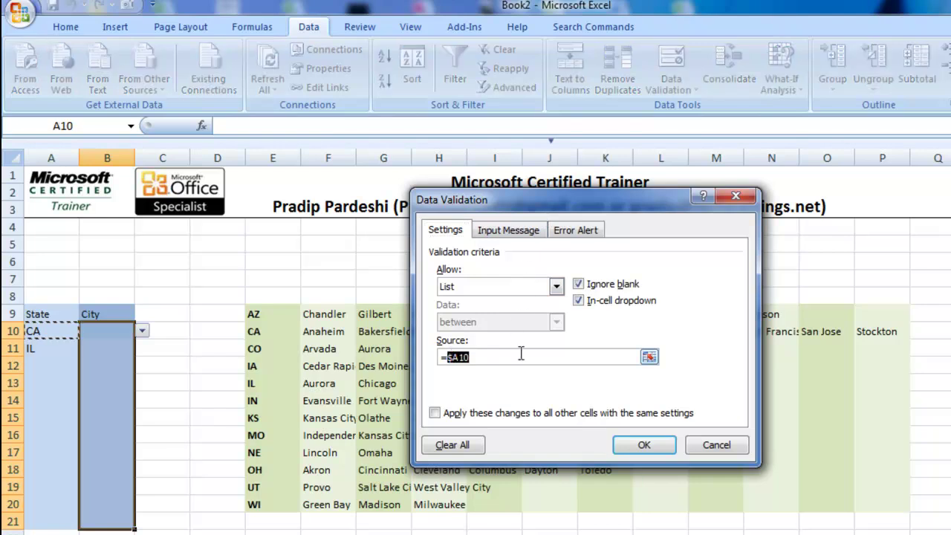
{"action": "type", "text": "indirec"}
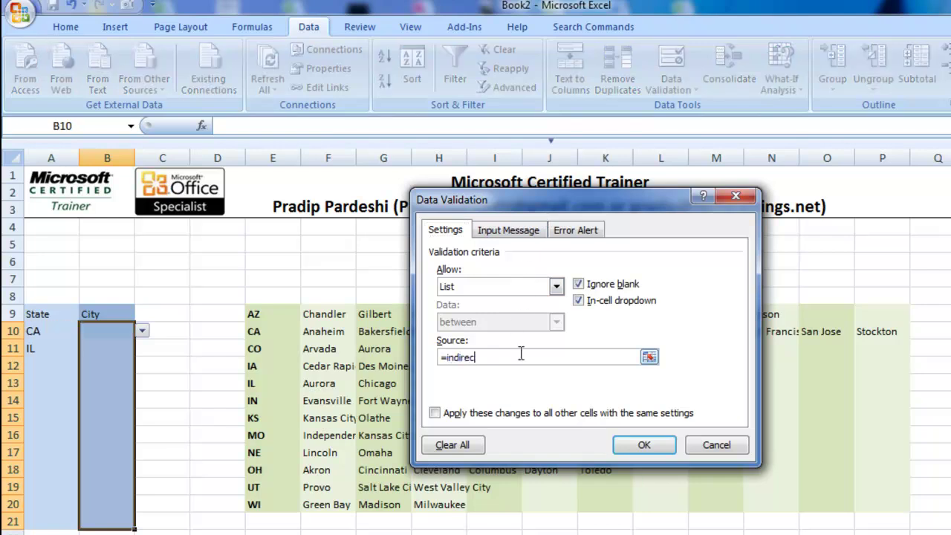
{"action": "type", "text": "t("}
{"action": "left_click", "coordinate": [48, 331]}
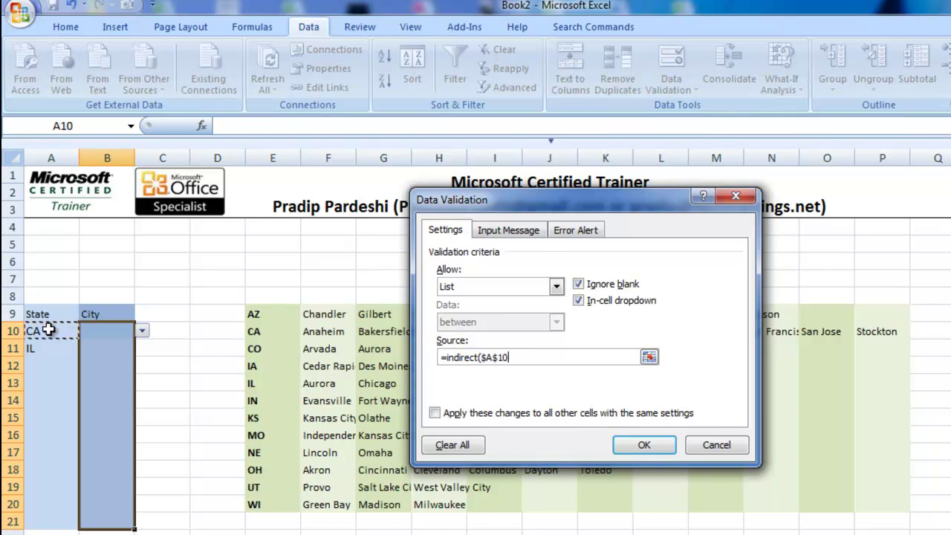
{"action": "type", "text": ")"}
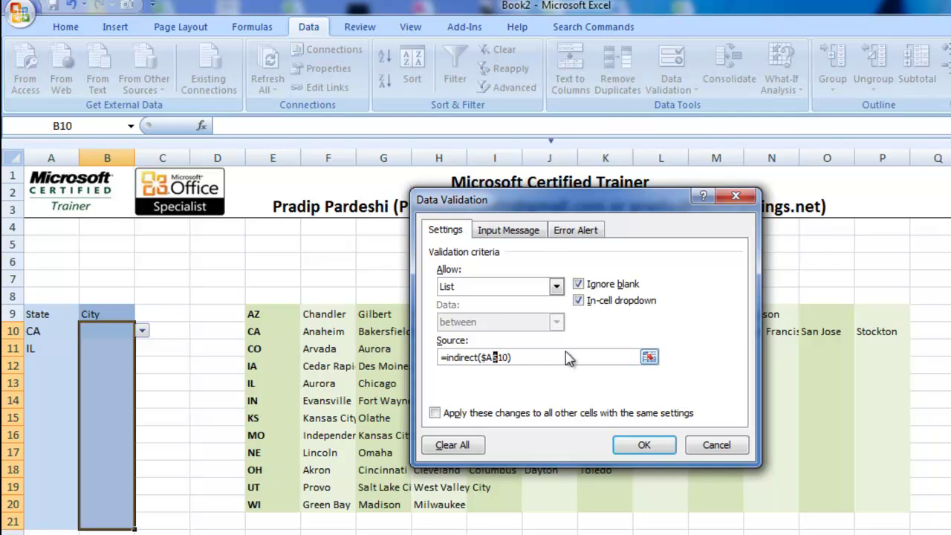
{"action": "key", "text": "F4"}
{"action": "left_click", "coordinate": [648, 447]}
- Choose Long Beach as the city in B10 and Rockford in B11 from their drop-down lists
{"action": "left_click", "coordinate": [119, 331]}
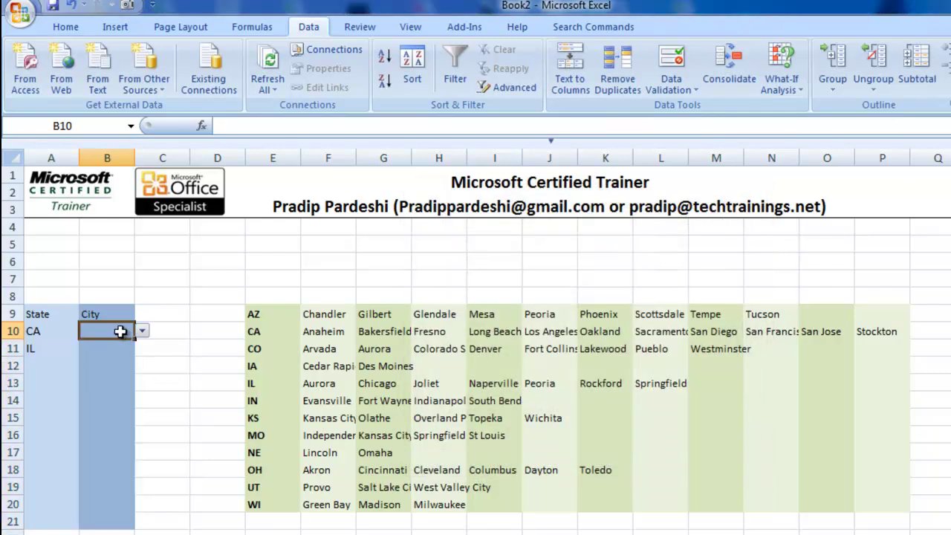
{"action": "left_click", "coordinate": [141, 331]}
{"action": "left_click", "coordinate": [121, 374]}
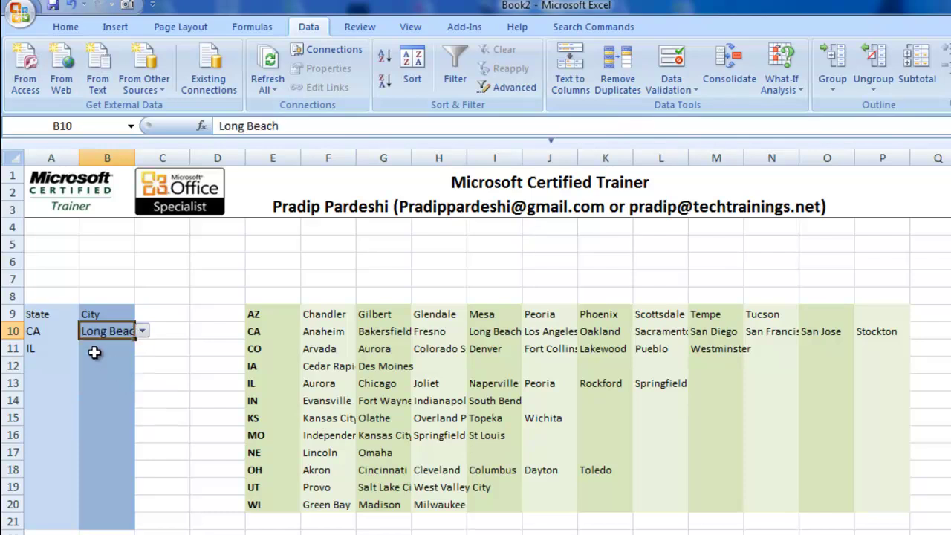
{"action": "left_click", "coordinate": [98, 349]}
{"action": "left_click", "coordinate": [141, 349]}
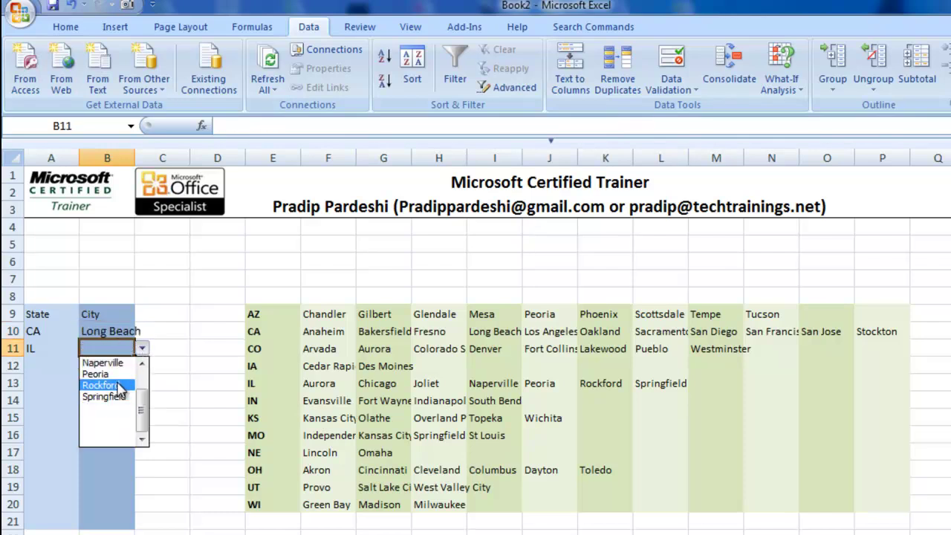
{"action": "left_click", "coordinate": [119, 385]}
- Choose NE as the state in A12 from its drop-down list
{"action": "left_click", "coordinate": [56, 365]}
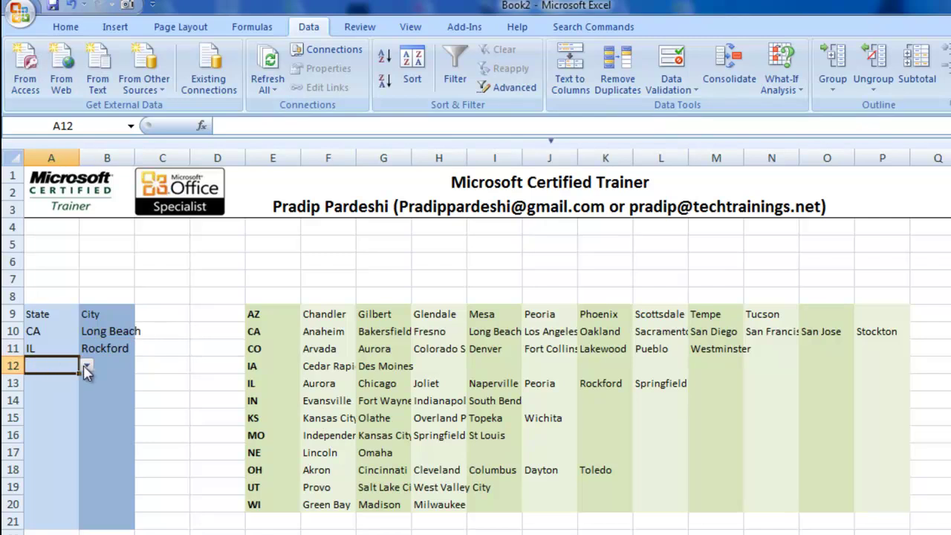
{"action": "left_click", "coordinate": [87, 366]}
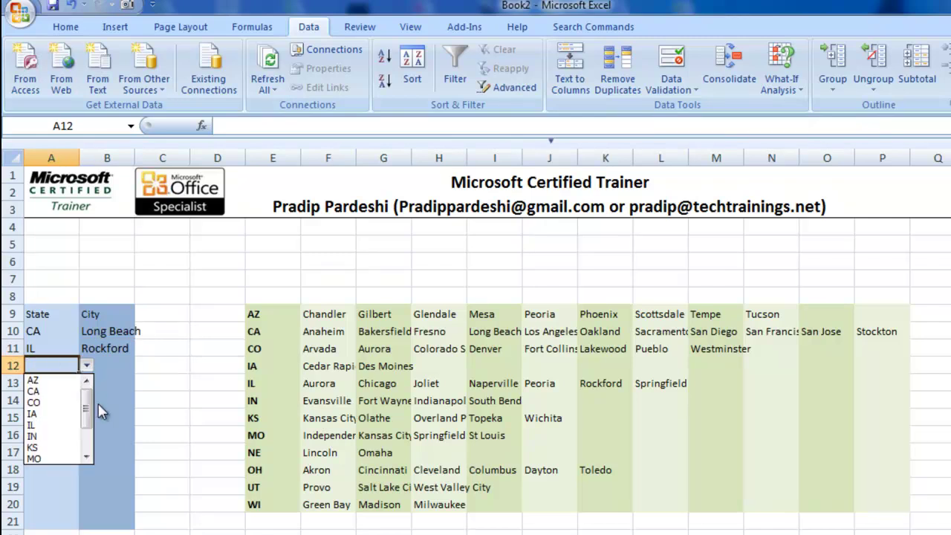
{"action": "scroll", "coordinate": [88, 416], "scroll_direction": "down", "scroll_amount": 2}
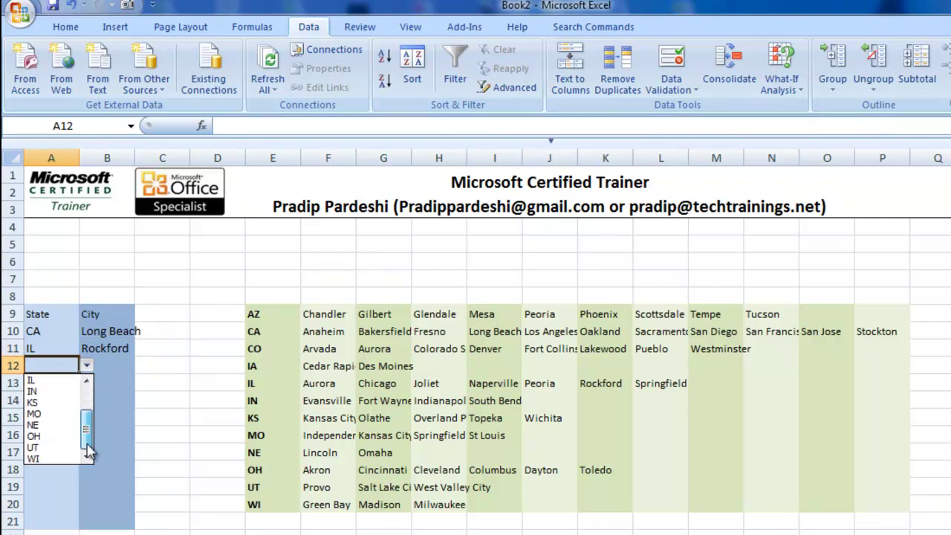
{"action": "left_click", "coordinate": [31, 435]}
- Choose Lincoln as the city in B12 from the drop-down list for NE
{"action": "left_click", "coordinate": [109, 365]}
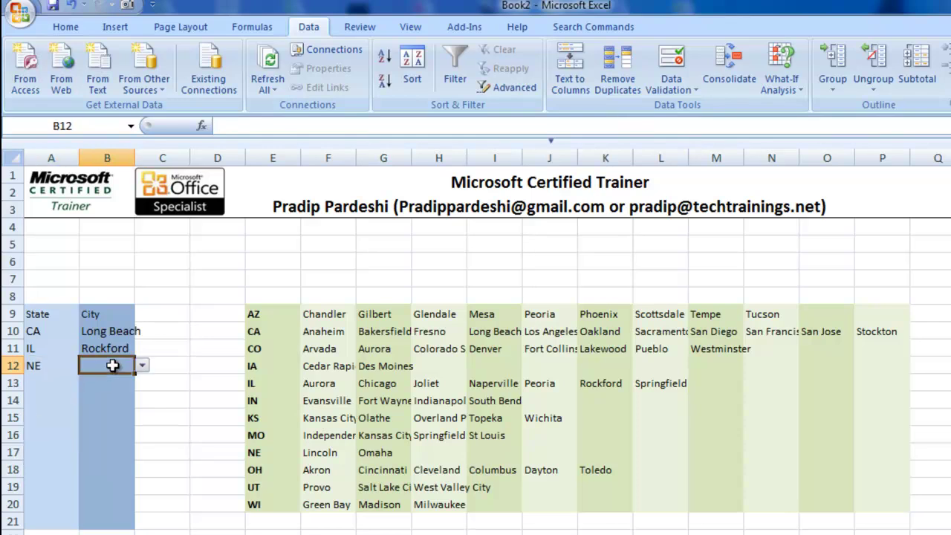
{"action": "left_click", "coordinate": [141, 365]}
{"action": "left_click_drag", "start_coordinate": [144, 447], "coordinate": [143, 383]}
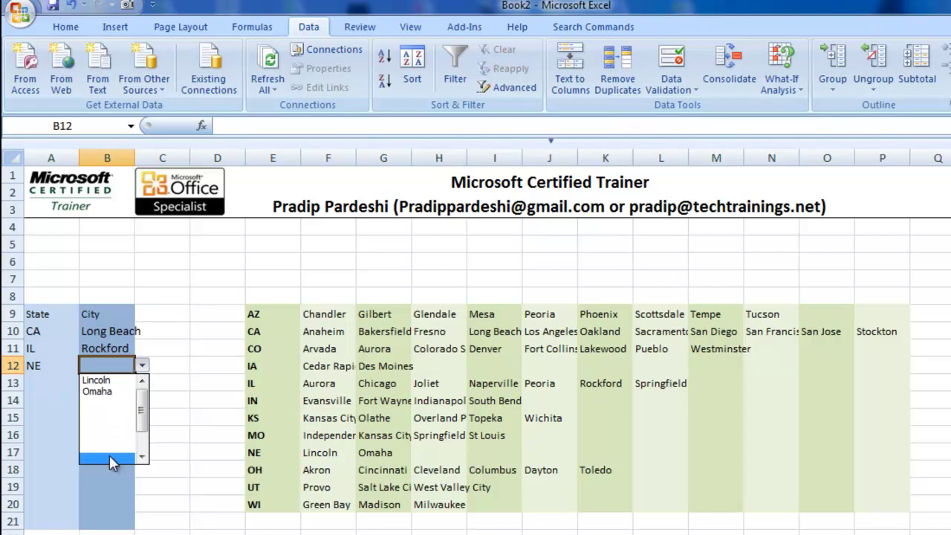
{"action": "left_click", "coordinate": [109, 449]}
{"action": "left_click", "coordinate": [141, 365]}
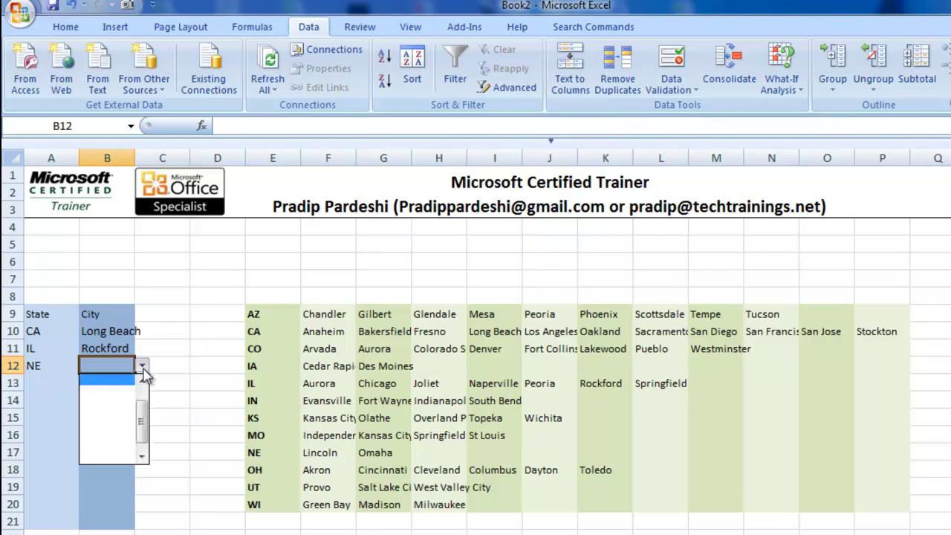
{"action": "left_click", "coordinate": [117, 425]}
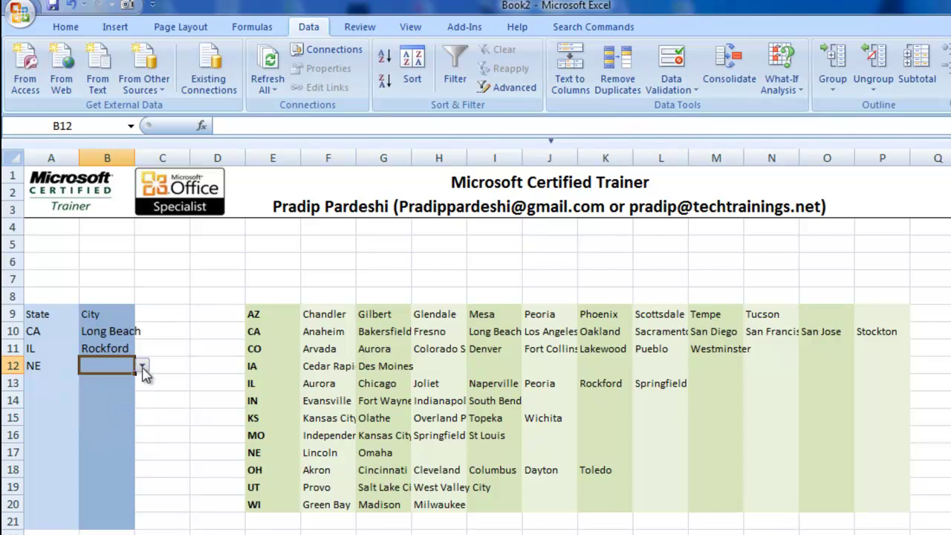
{"action": "left_click", "coordinate": [141, 365]}
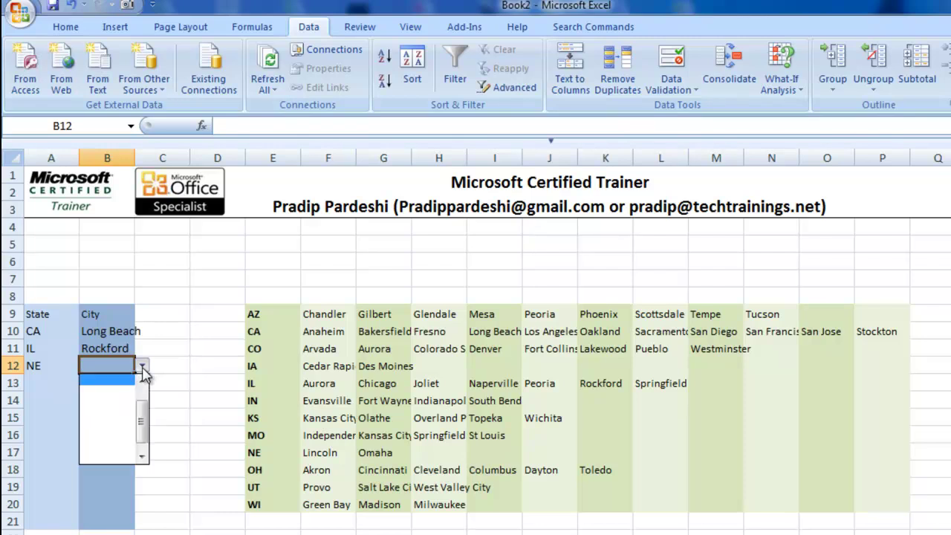
{"action": "left_click_drag", "start_coordinate": [143, 420], "coordinate": [142, 390]}
{"action": "left_click", "coordinate": [112, 380]}
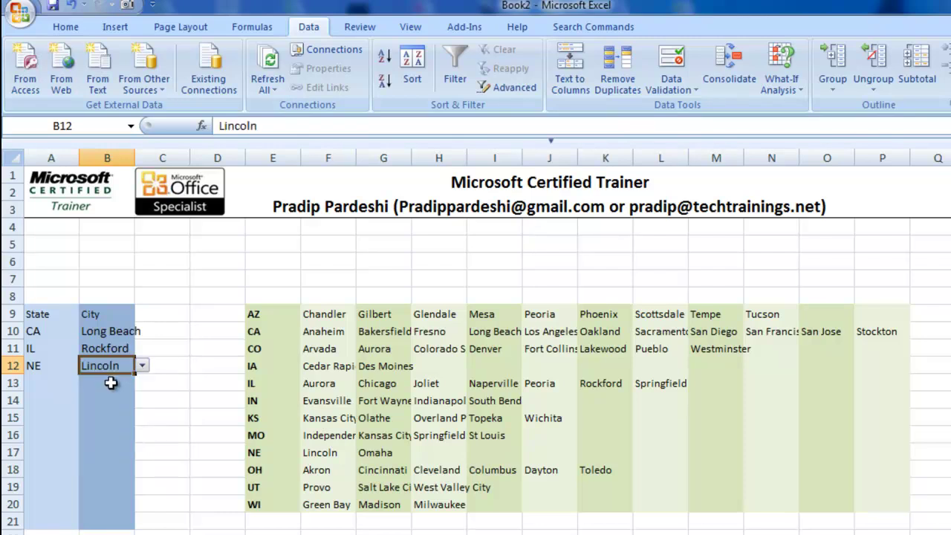
- Delete the blank cell H12 in the IA city row, shifting cells left
{"action": "left_click", "coordinate": [318, 349]}
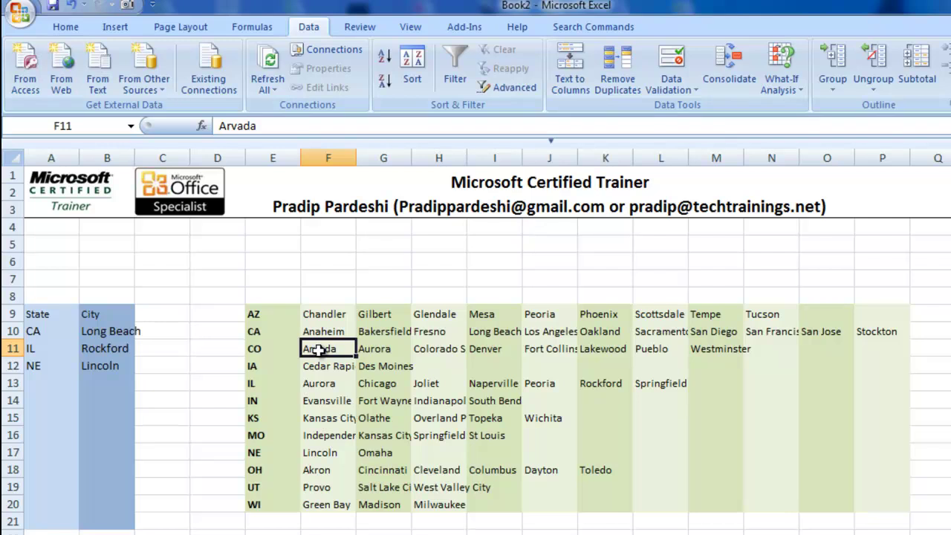
{"action": "left_click", "coordinate": [460, 364]}
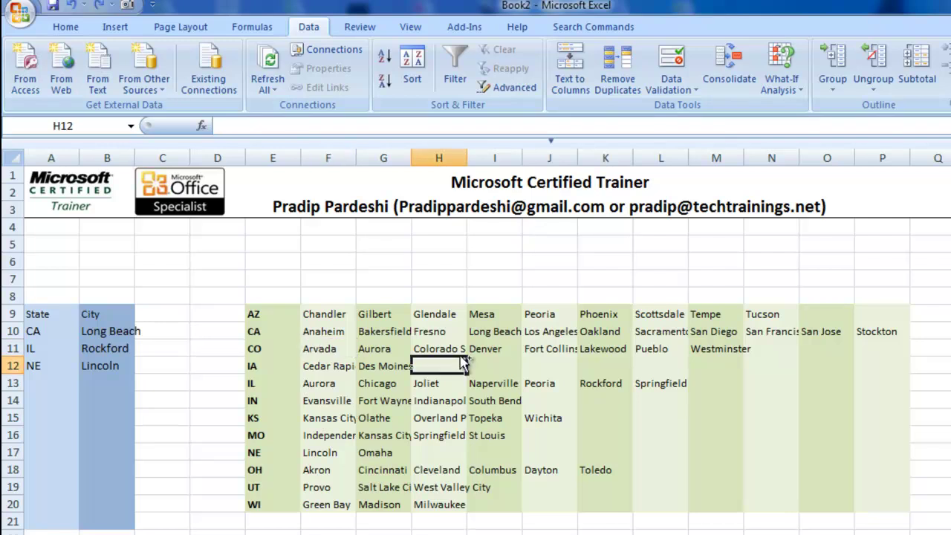
{"action": "key", "text": "ctrl+minus"}
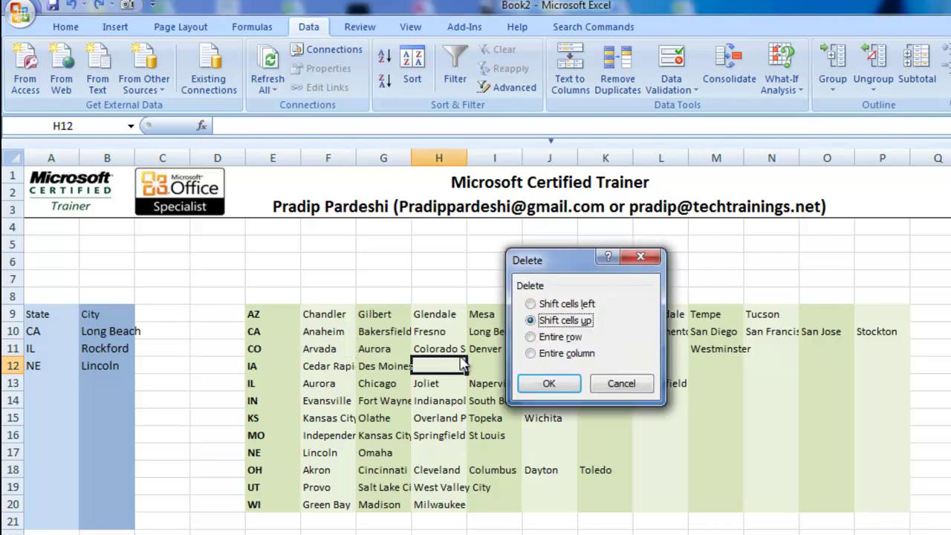
{"action": "left_click", "coordinate": [550, 304]}
{"action": "left_click", "coordinate": [549, 383]}
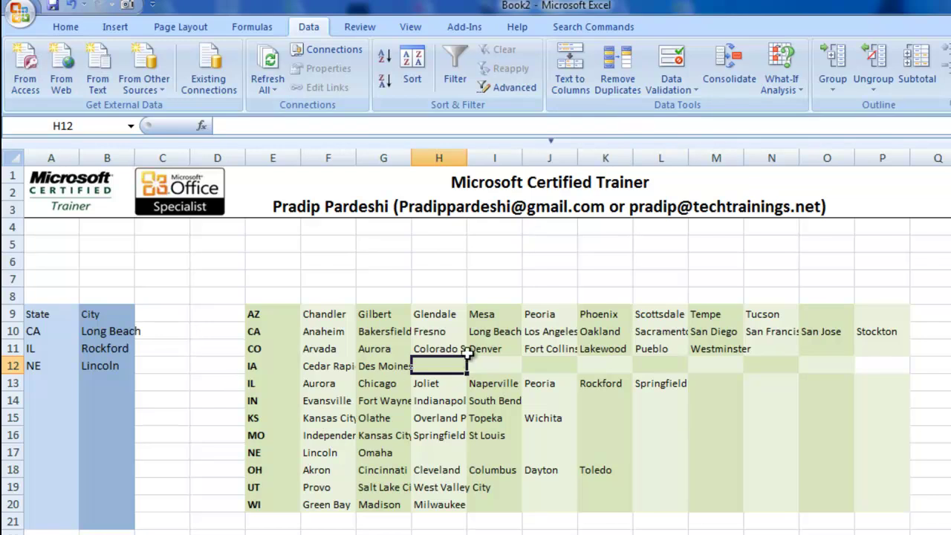
- Delete the blank cells H12:N12 in the IA city row, shifting cells left
{"action": "left_click_drag", "start_coordinate": [436, 364], "coordinate": [774, 359]}
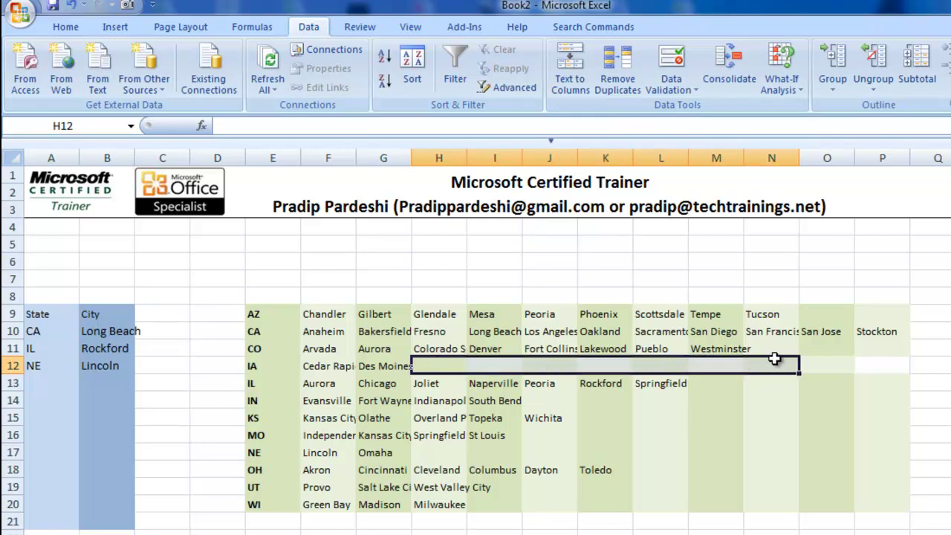
{"action": "key", "text": "ctrl+minus"}
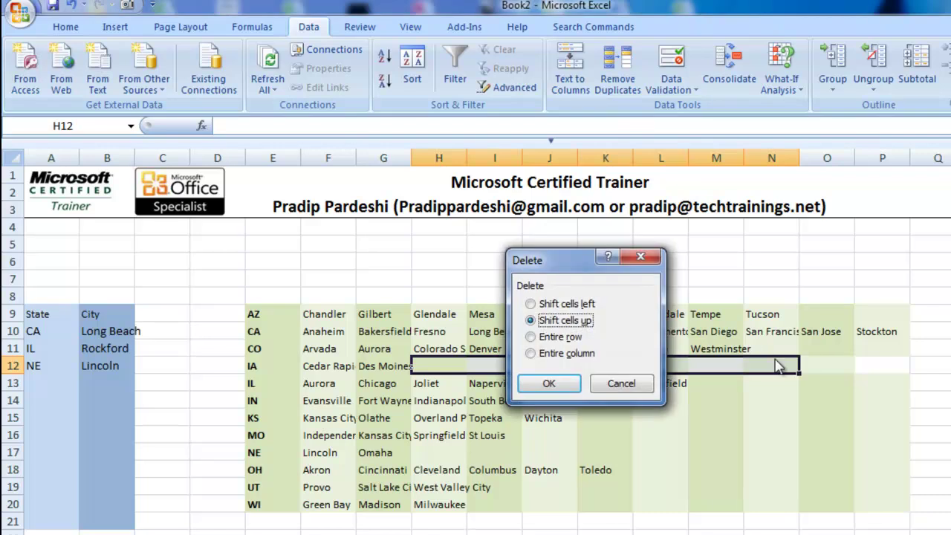
{"action": "left_click", "coordinate": [543, 304]}
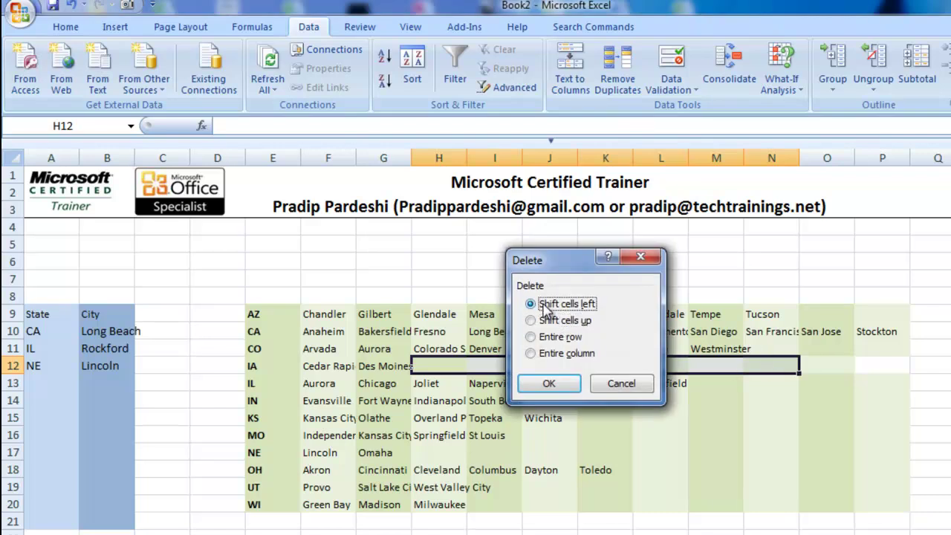
{"action": "left_click", "coordinate": [549, 383]}
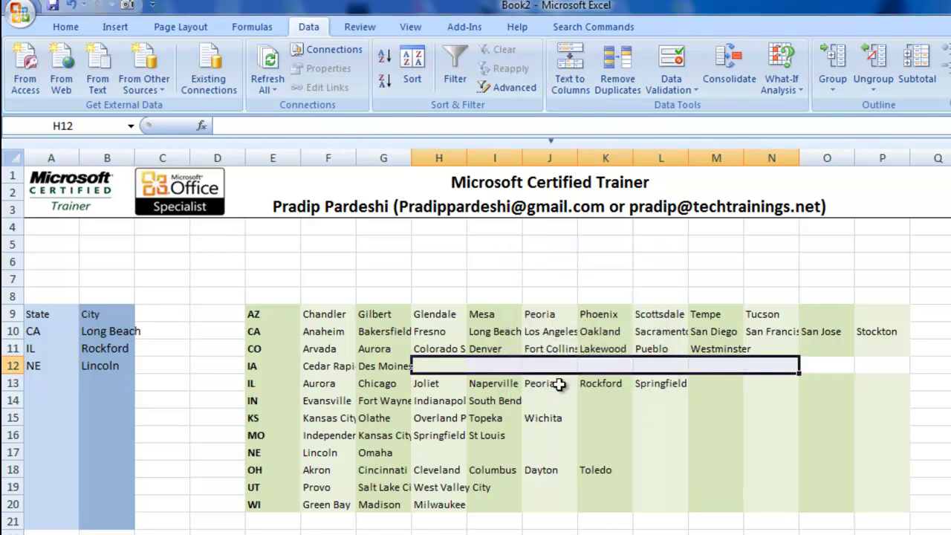
{"action": "left_click", "coordinate": [309, 368]}
{"action": "left_click", "coordinate": [275, 365]}
- Change the state in A11 to IA and check which cities the drop-down list in B11 offers
{"action": "left_click_drag", "start_coordinate": [41, 350], "coordinate": [42, 366]}
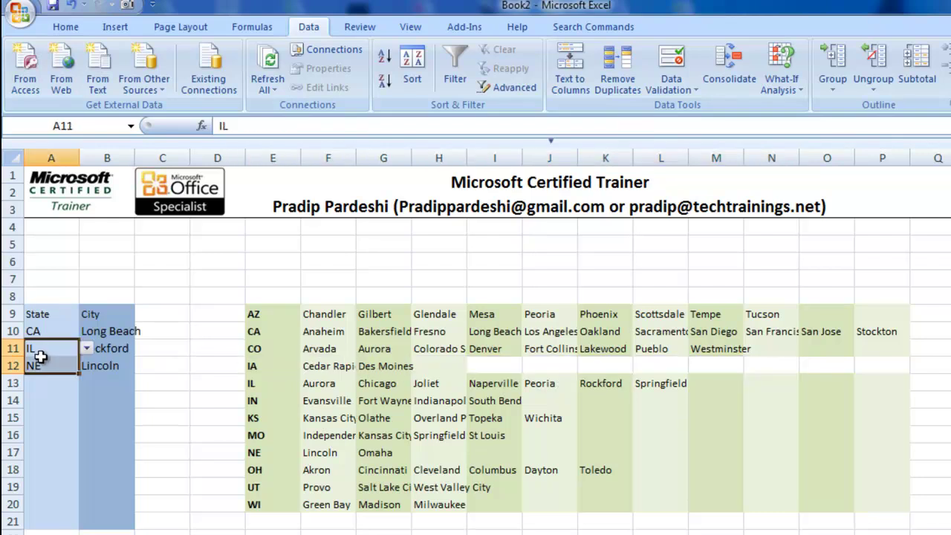
{"action": "left_click", "coordinate": [87, 347]}
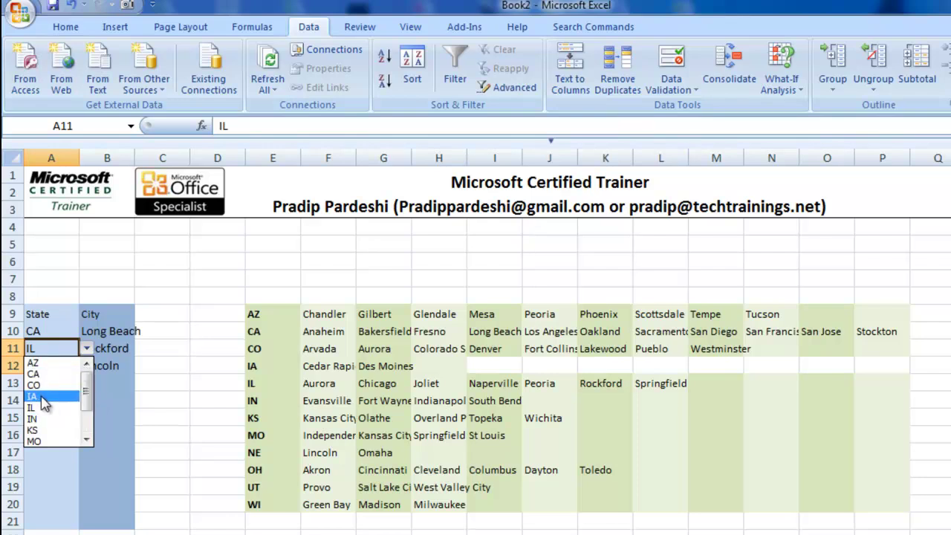
{"action": "left_click", "coordinate": [43, 396]}
{"action": "left_click", "coordinate": [122, 347]}
{"action": "left_click", "coordinate": [142, 348]}
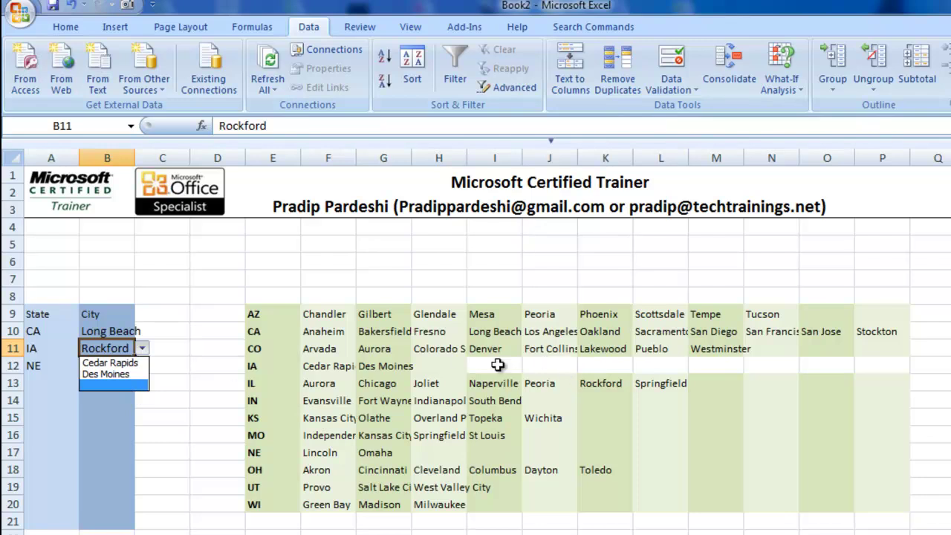
{"action": "key", "text": "Escape"}
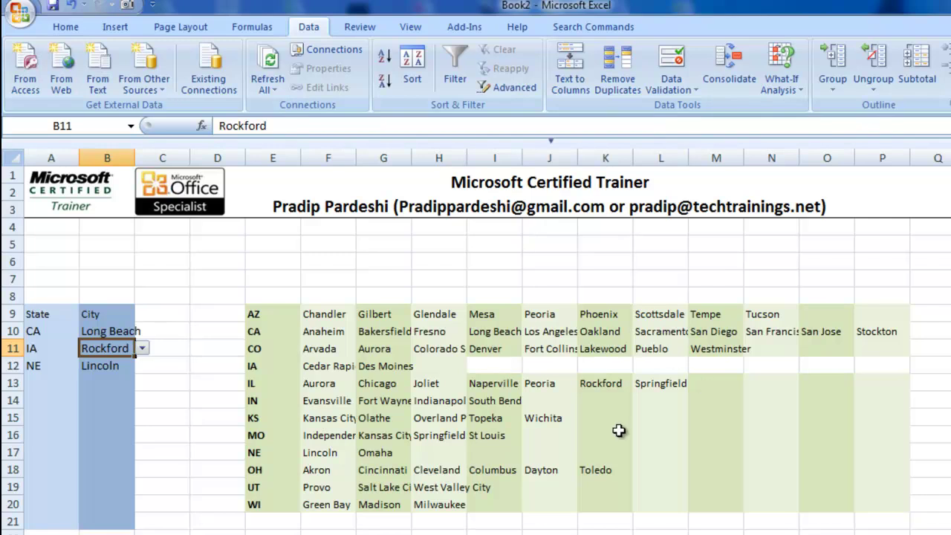
- Select all blank cells in the state and city table E9:P20 with Go To Special and delete them, shifting cells left
{"action": "left_click_drag", "start_coordinate": [563, 399], "coordinate": [876, 402]}
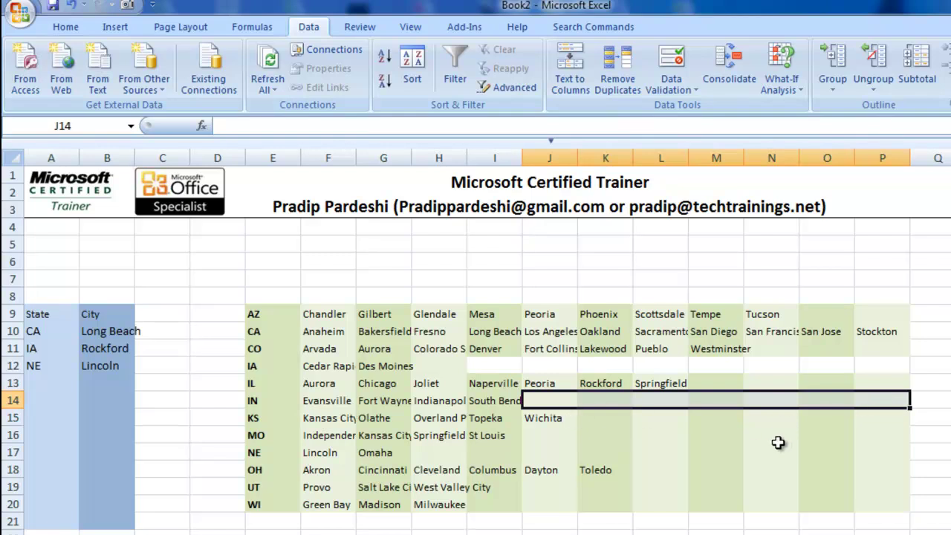
{"action": "left_click", "coordinate": [396, 400]}
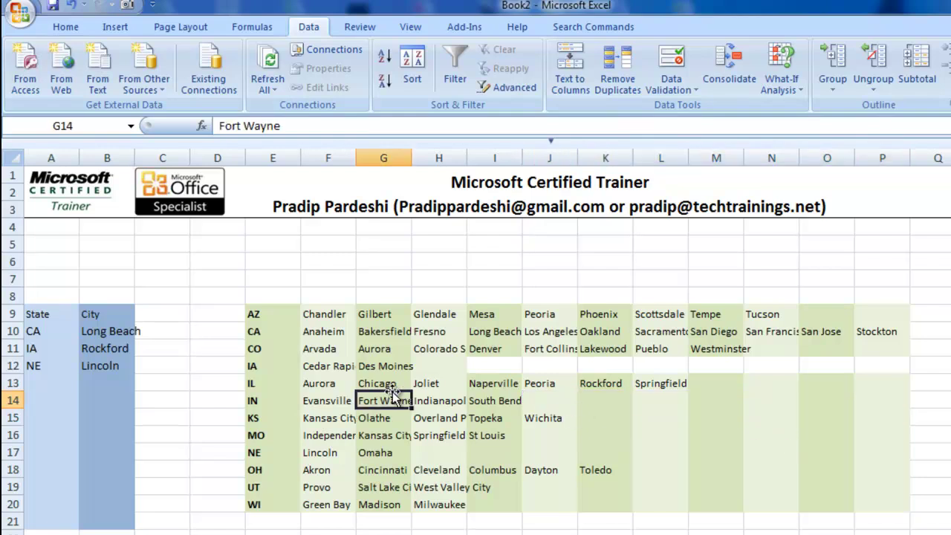
{"action": "key", "text": "ctrl+a"}
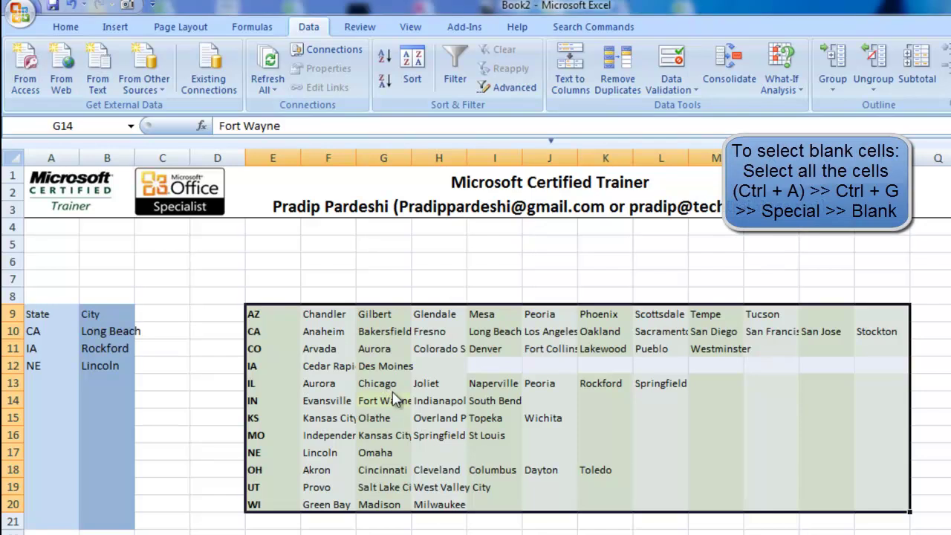
{"action": "key", "text": "ctrl+g"}
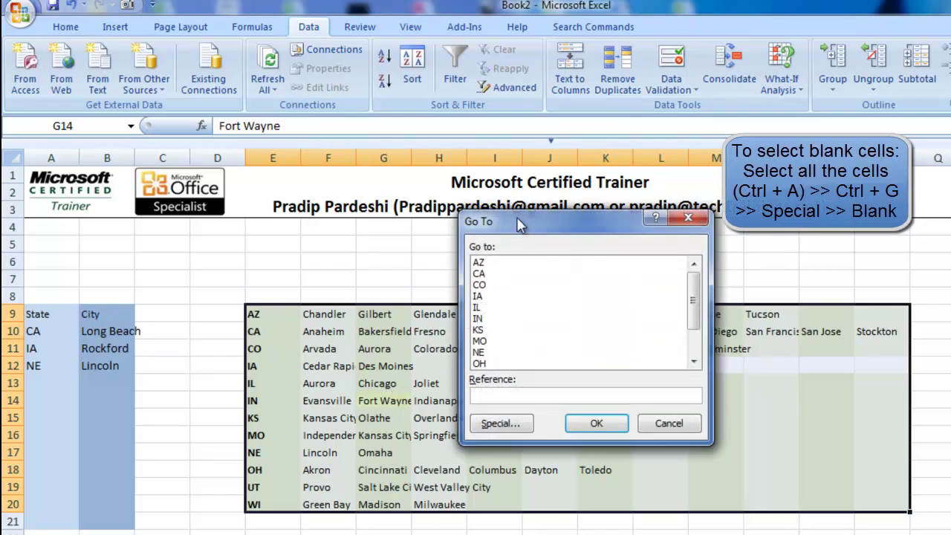
{"action": "left_click", "coordinate": [508, 421]}
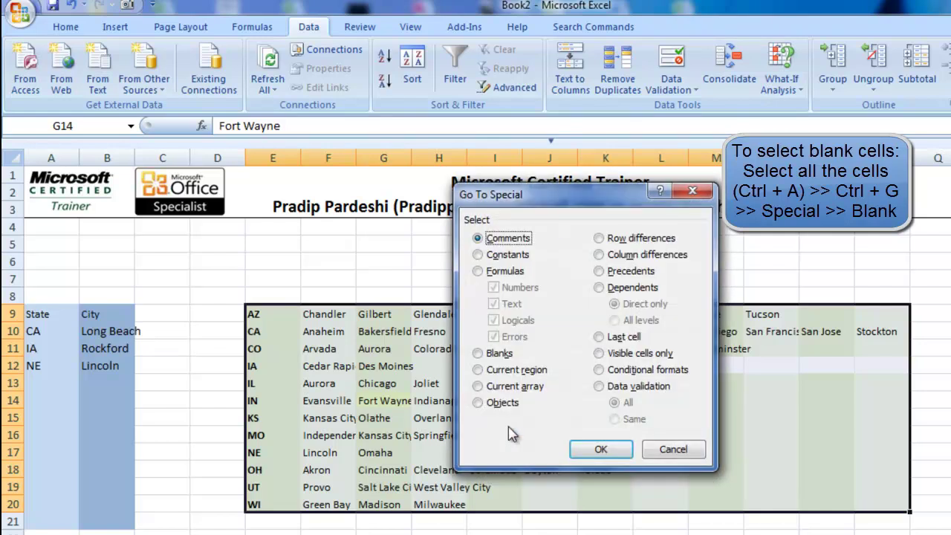
{"action": "left_click", "coordinate": [487, 354]}
{"action": "left_click", "coordinate": [599, 450]}
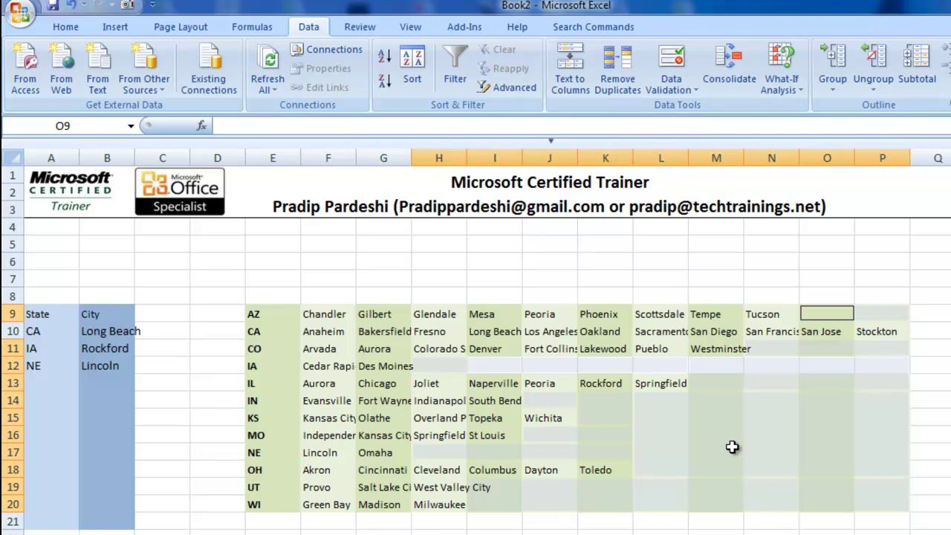
{"action": "key", "text": "ctrl+minus"}
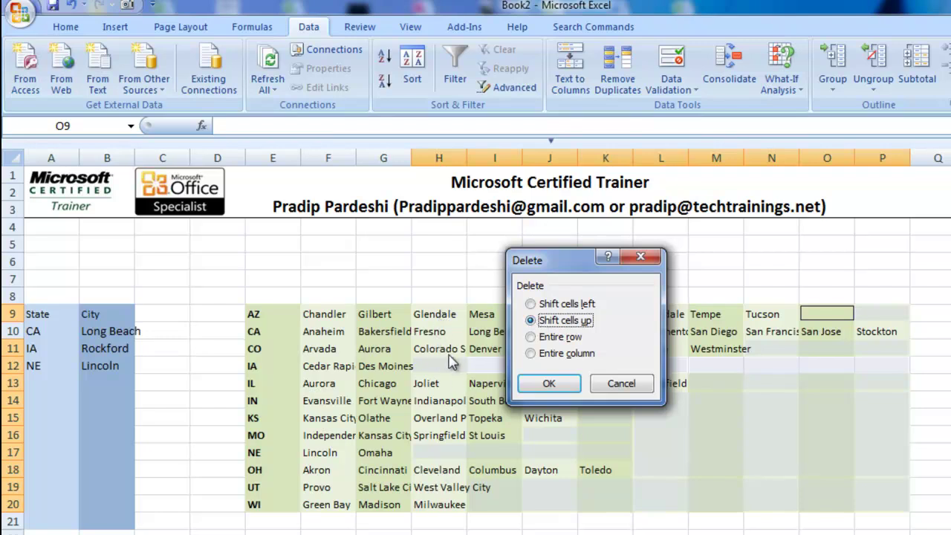
{"action": "left_click", "coordinate": [543, 304]}
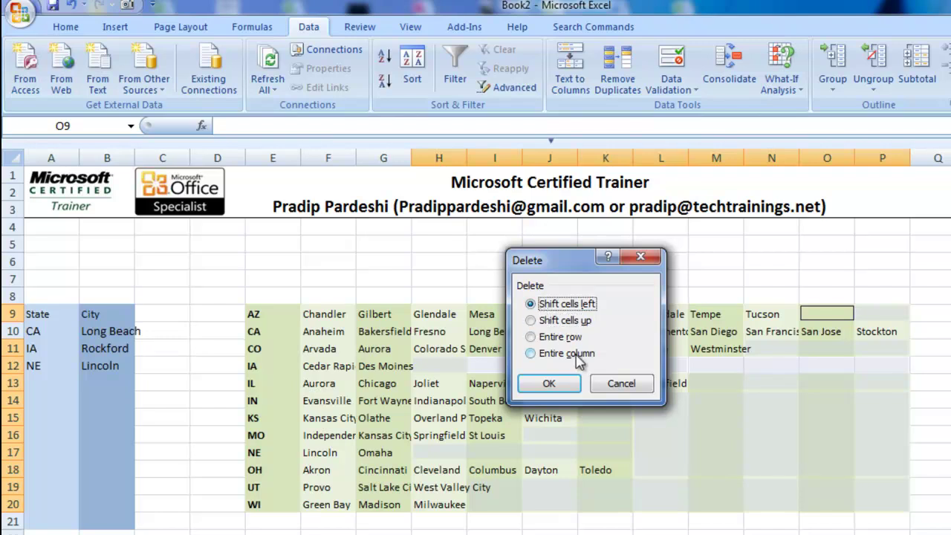
{"action": "left_click", "coordinate": [577, 387]}
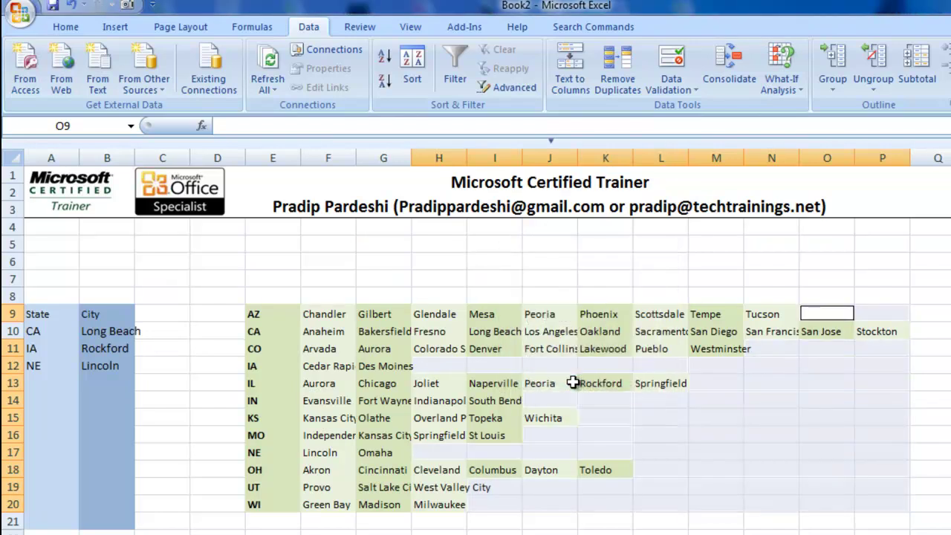
{"action": "left_click", "coordinate": [515, 332]}
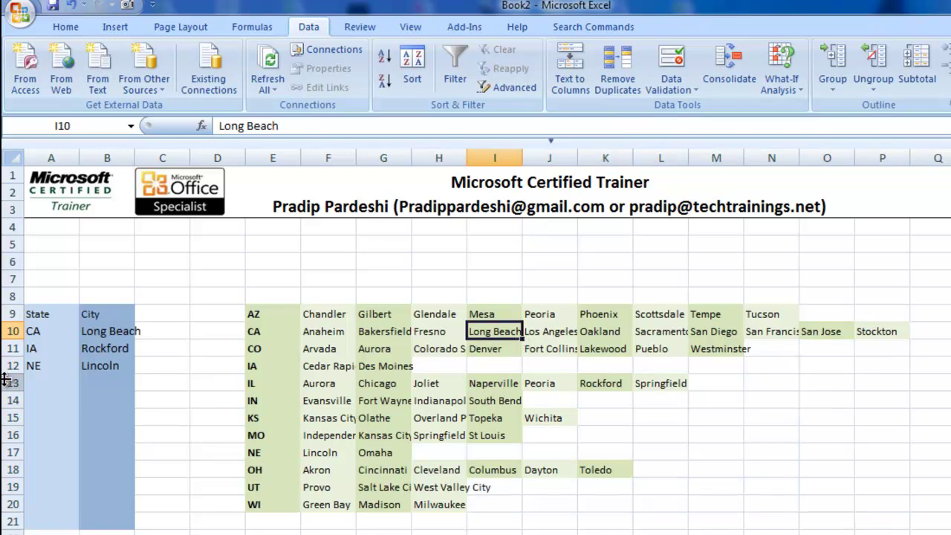
- Check which cities the drop-down list in B12 offers for NE
{"action": "left_click", "coordinate": [116, 369]}
{"action": "left_click", "coordinate": [141, 366]}
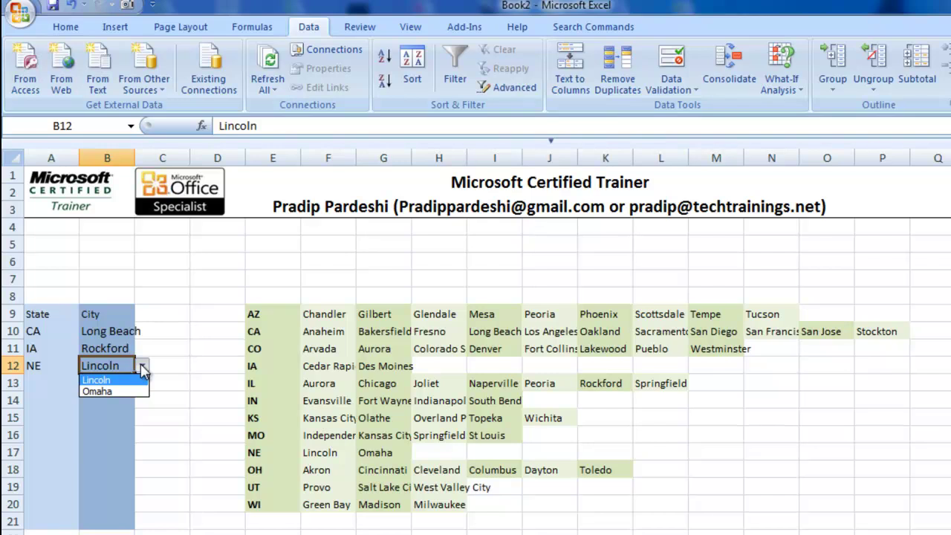
{"action": "left_click", "coordinate": [371, 355]}
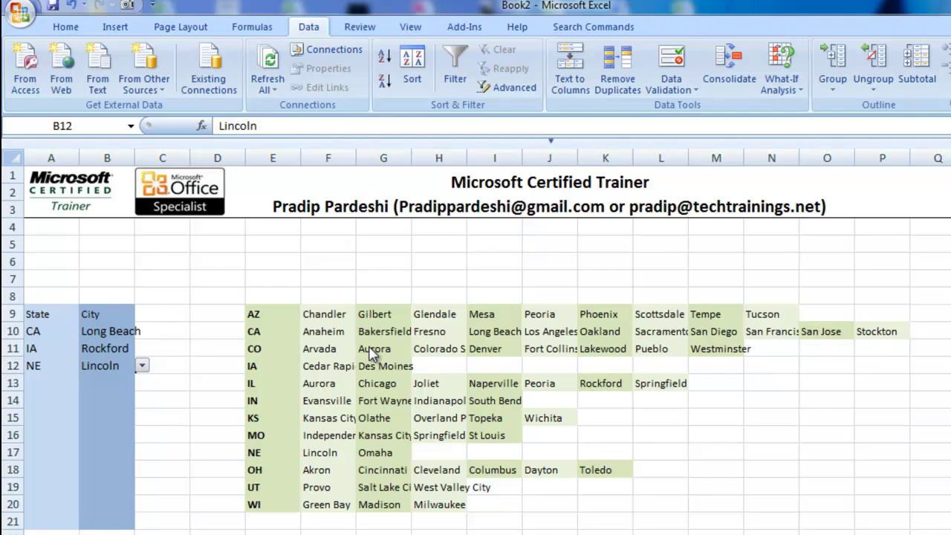
- Choose Cedar Rapids as the city in B11 from the drop-down list for IA
{"action": "left_click", "coordinate": [65, 349]}
{"action": "left_click", "coordinate": [112, 348]}
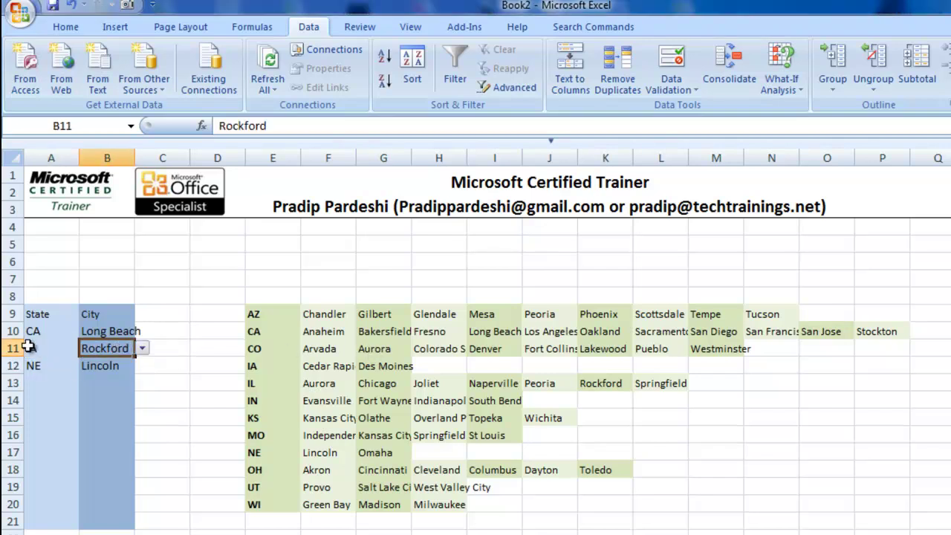
{"action": "key", "text": "alt+Down"}
{"action": "left_click", "coordinate": [110, 363]}
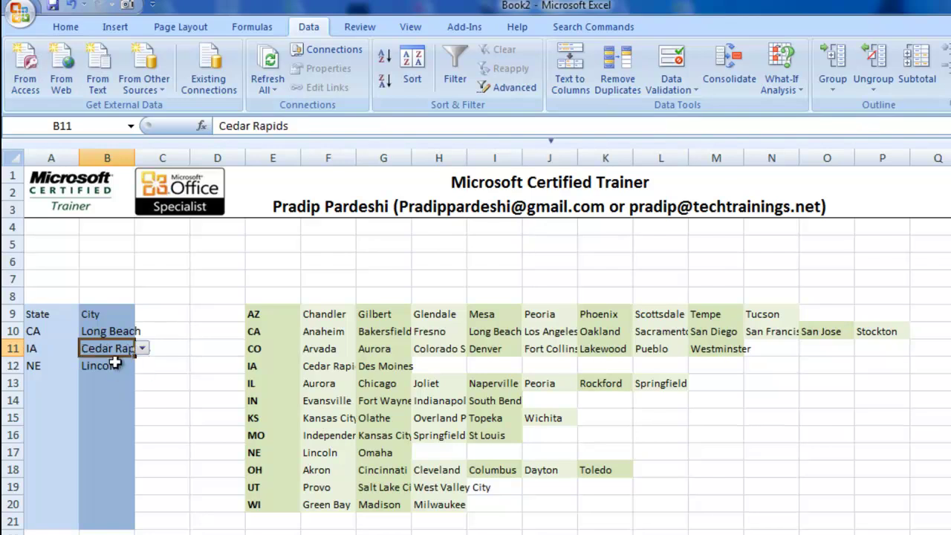
- Change the state in A11 to IL and select its City cell B11
{"action": "left_click", "coordinate": [45, 349]}
{"action": "left_click", "coordinate": [87, 349]}
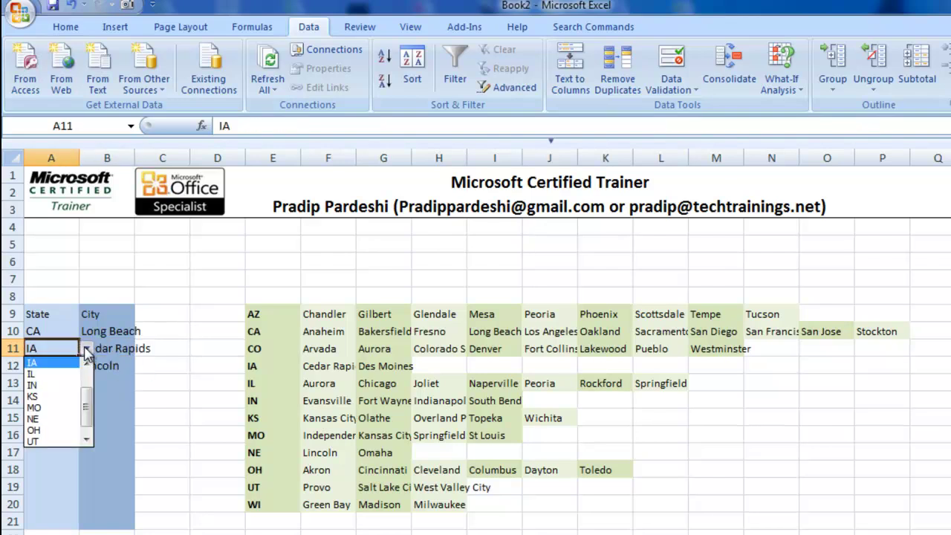
{"action": "left_click", "coordinate": [52, 376]}
{"action": "left_click", "coordinate": [104, 349]}
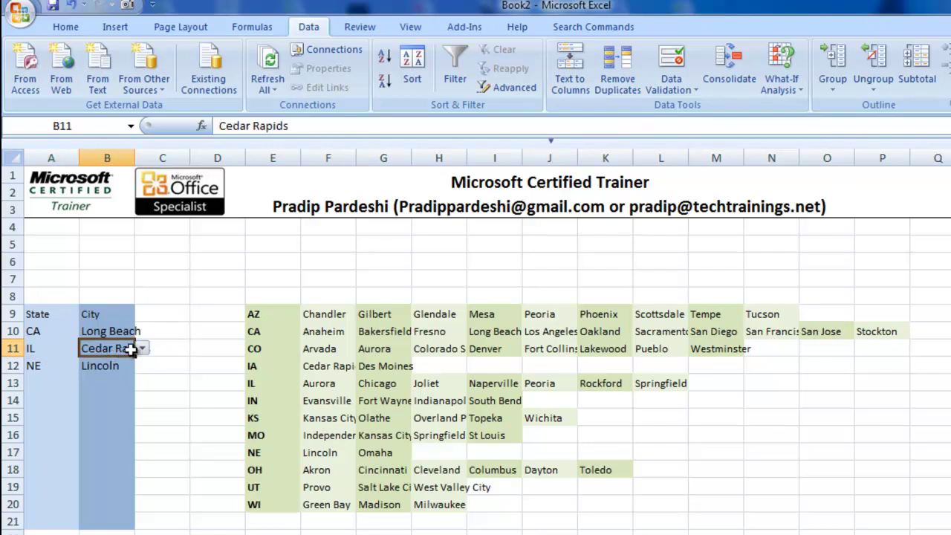